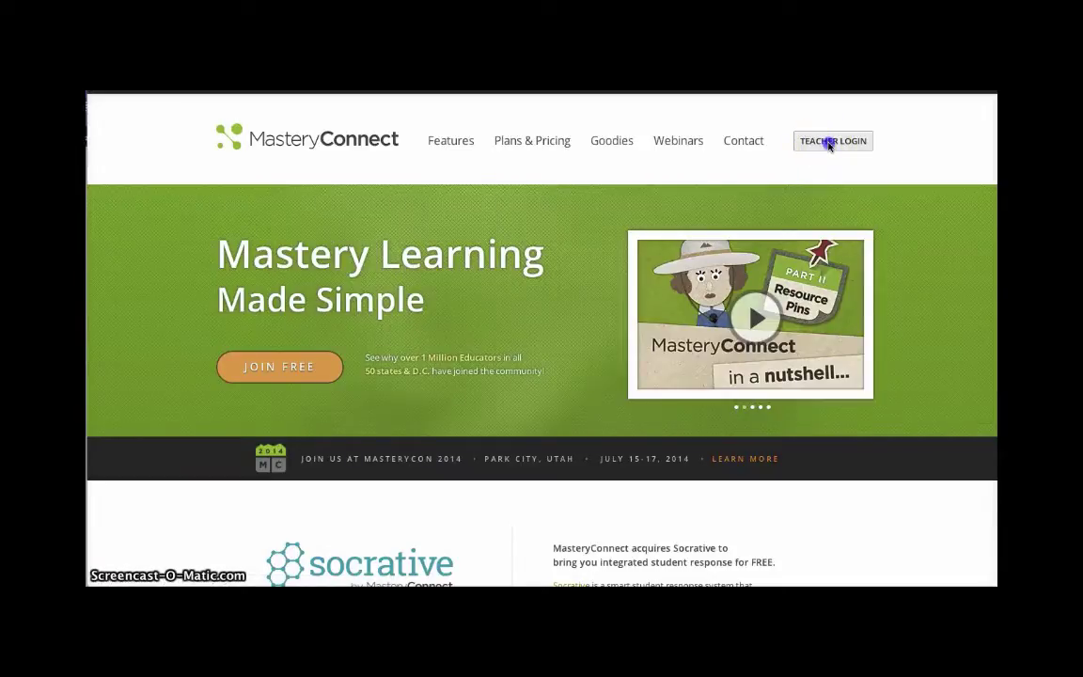
Step: Sign in through Teacher Login with the teacher account's e-mail and password
{"action": "left_click", "coordinate": [829, 143]}
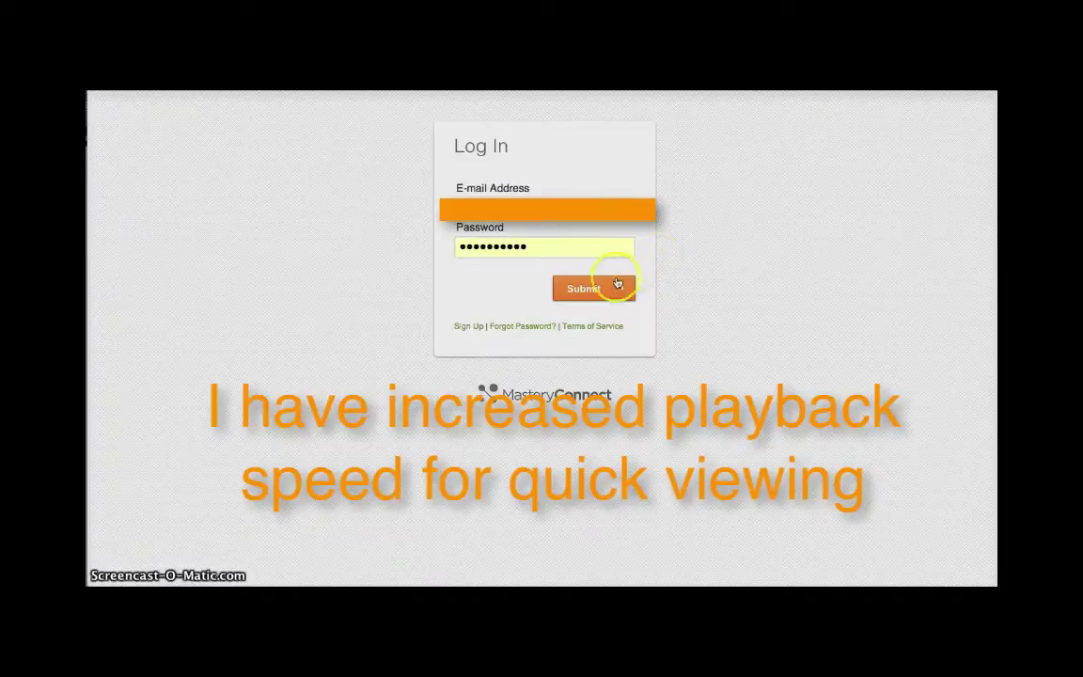
{"action": "left_click", "coordinate": [587, 292]}
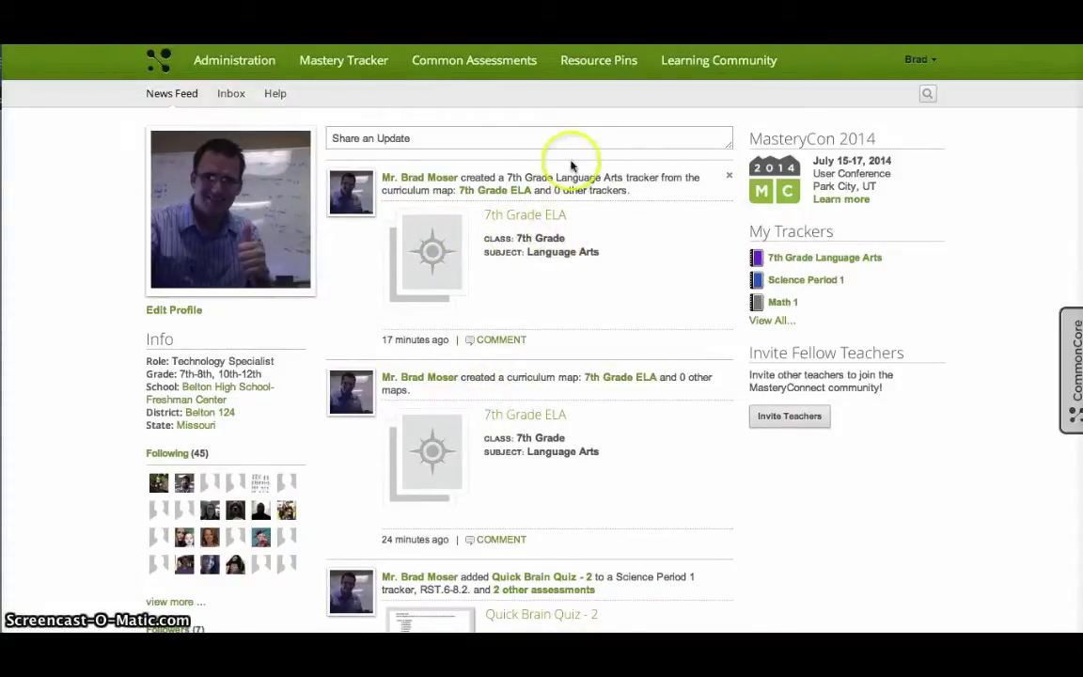
Step: Open the account dropdown on the News Feed to view its options, then close it
{"action": "left_click", "coordinate": [917, 64]}
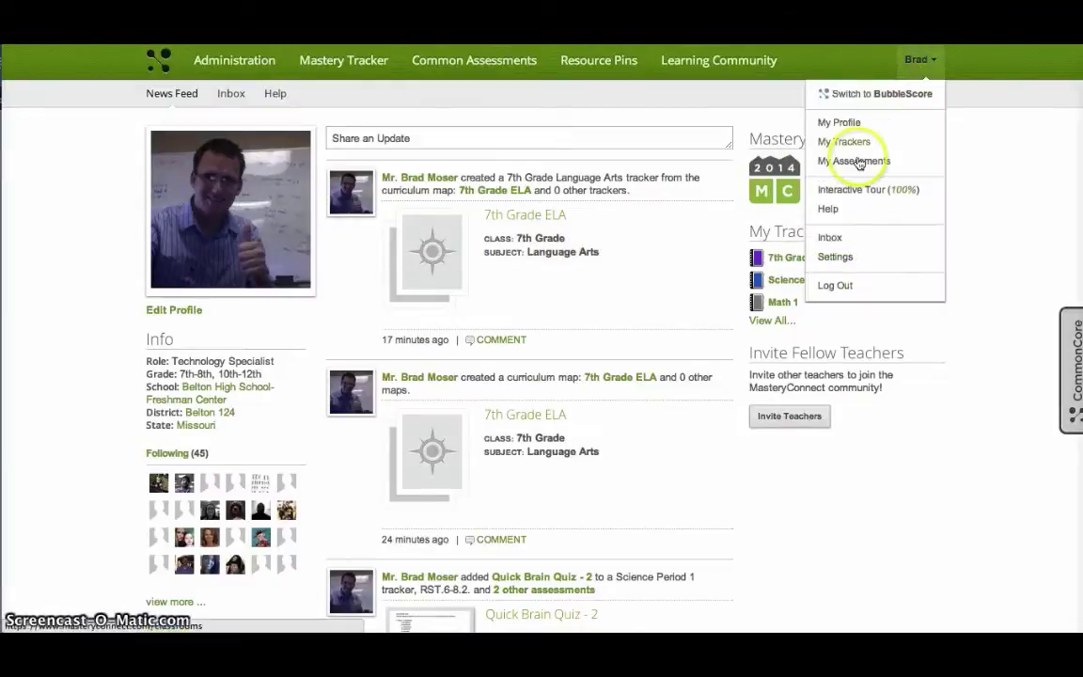
{"action": "left_click", "coordinate": [871, 189]}
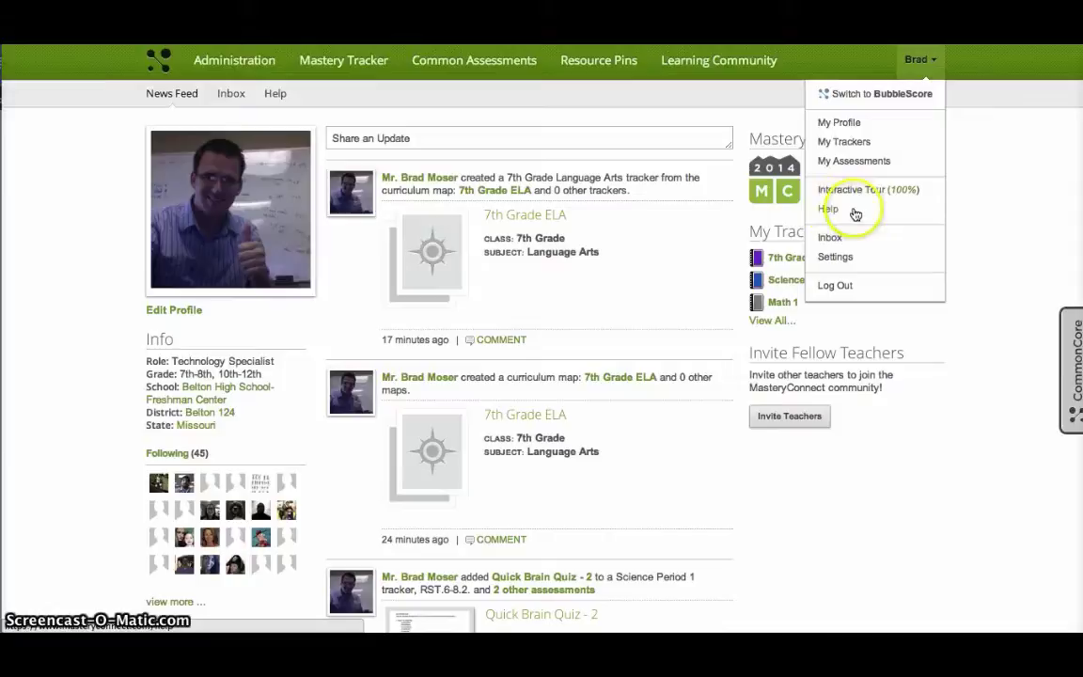
{"action": "left_click", "coordinate": [659, 105]}
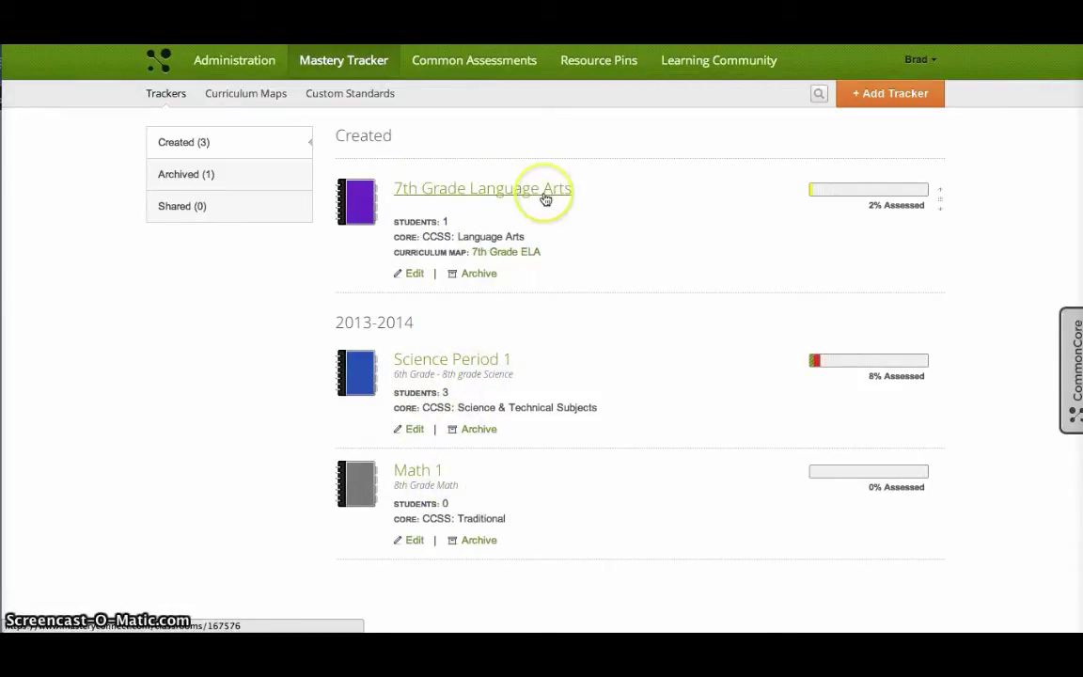
Step: Switch Mastery Tracker to the Curriculum Maps list
{"action": "left_click", "coordinate": [267, 101]}
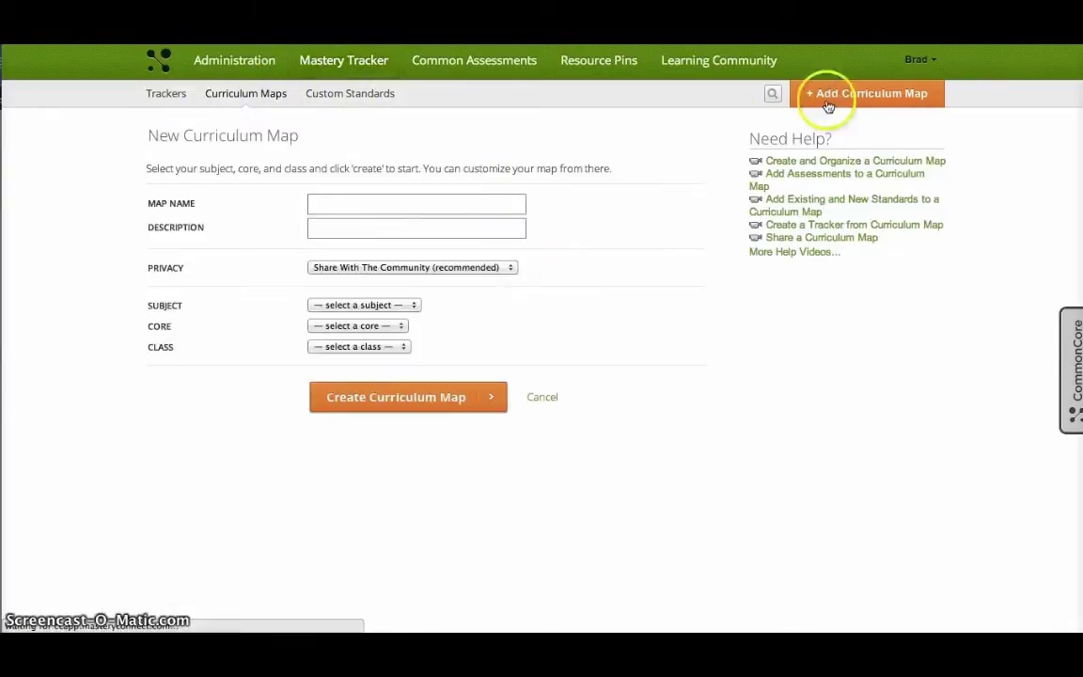
Step: Name the new map 'Math 7th Grade' and leave privacy shared with the community
{"action": "left_click", "coordinate": [429, 202]}
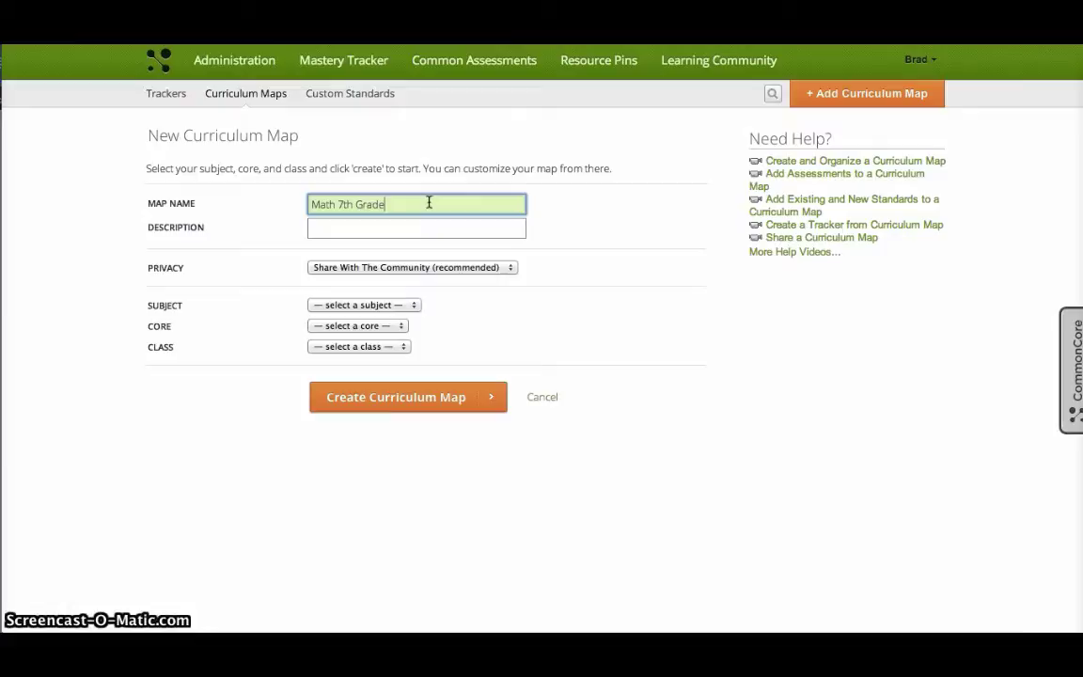
{"action": "left_click", "coordinate": [388, 234]}
{"action": "left_click", "coordinate": [365, 267]}
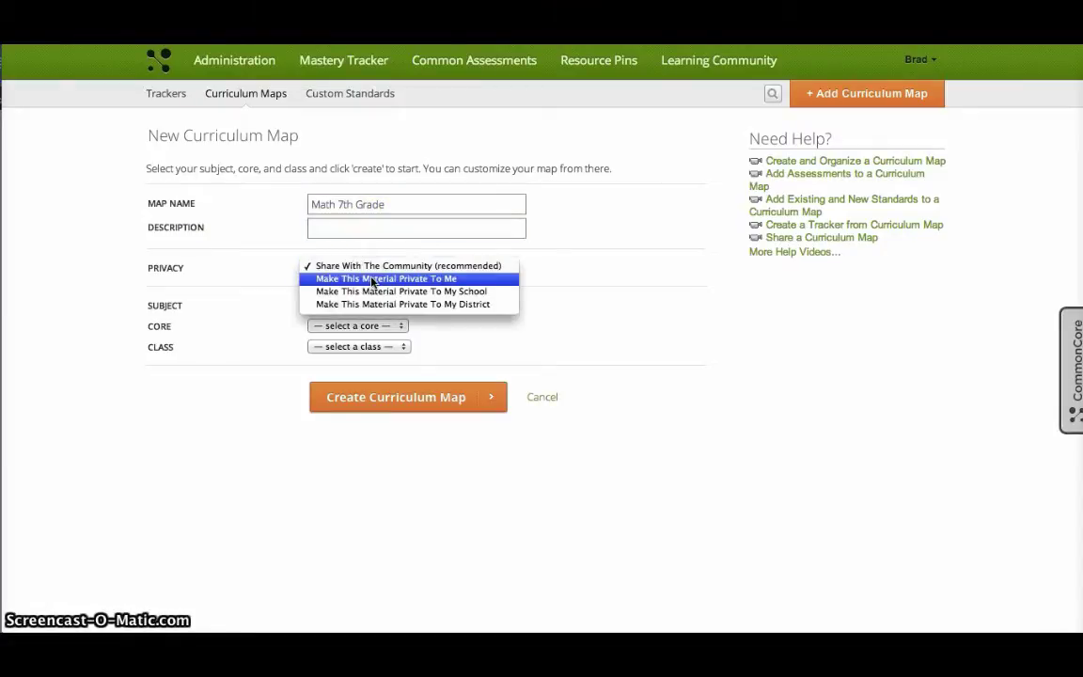
{"action": "left_click", "coordinate": [367, 267]}
Step: Set subject Math, core CCSS: Traditional and class 7th Grade, then create the map
{"action": "left_click", "coordinate": [334, 305]}
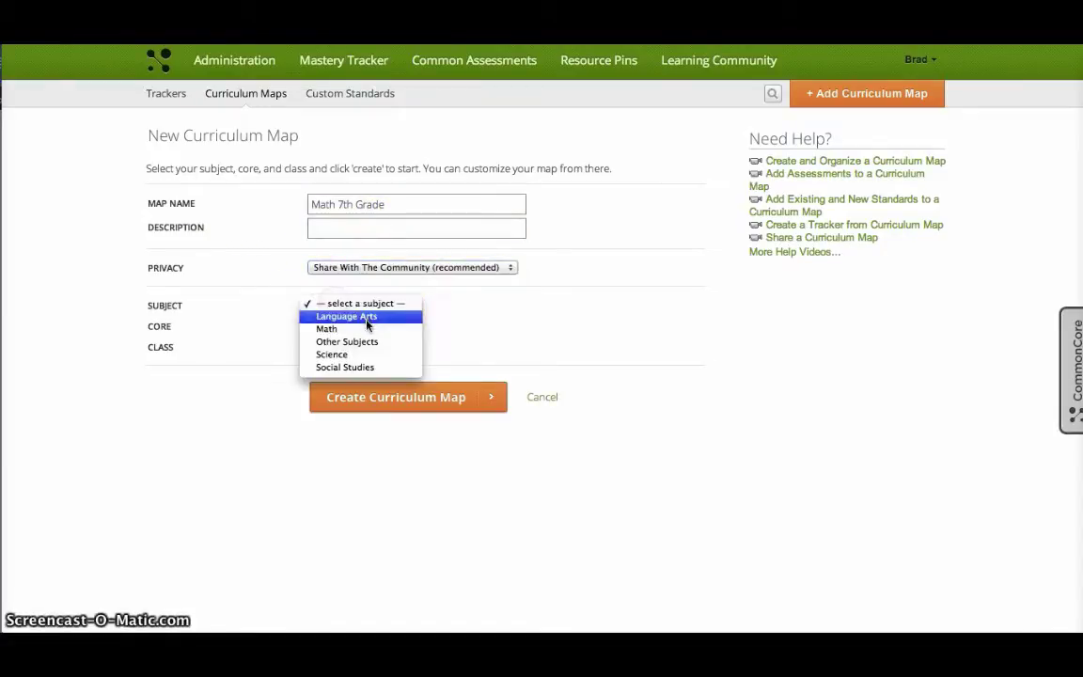
{"action": "left_click", "coordinate": [365, 327]}
{"action": "left_click", "coordinate": [382, 330]}
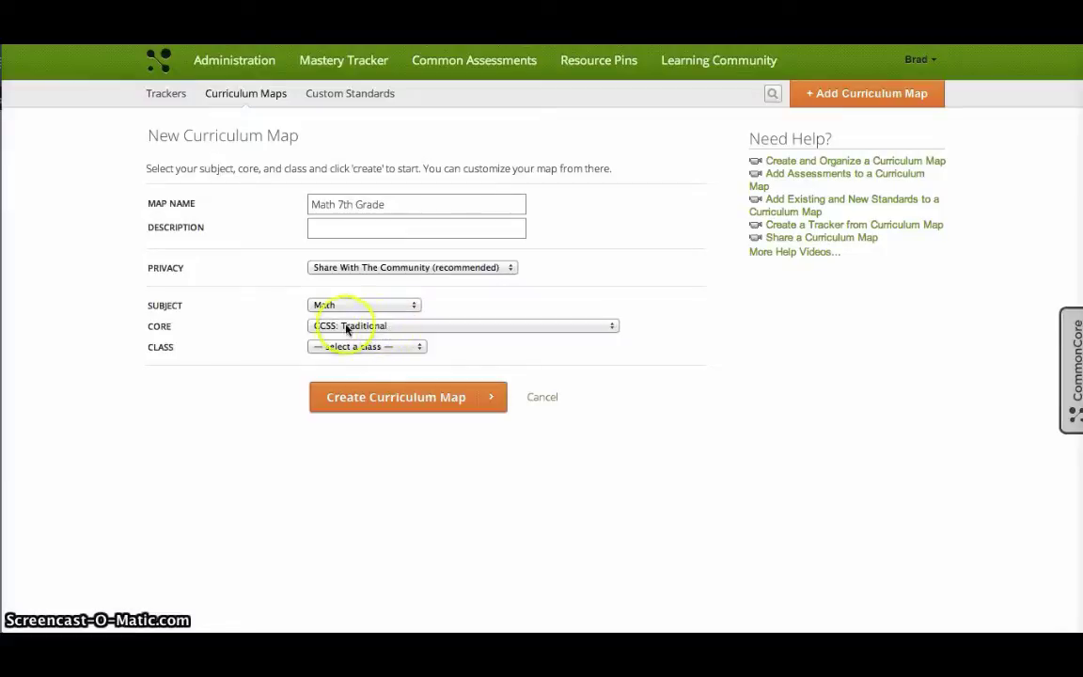
{"action": "left_click", "coordinate": [347, 327]}
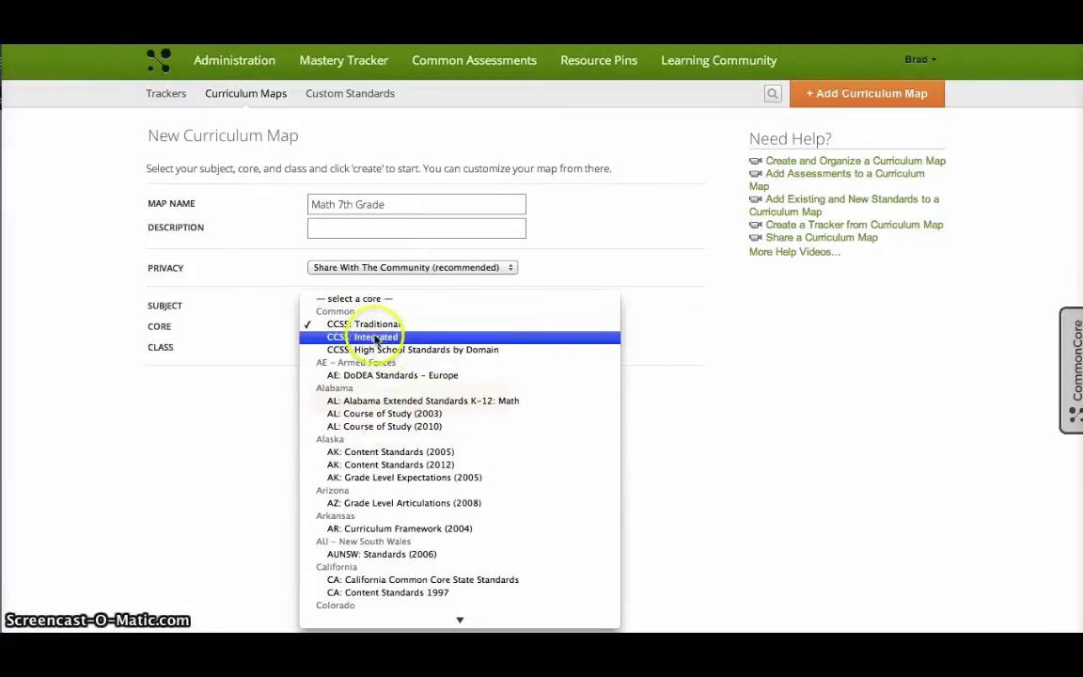
{"action": "left_click", "coordinate": [392, 324]}
{"action": "left_click", "coordinate": [336, 348]}
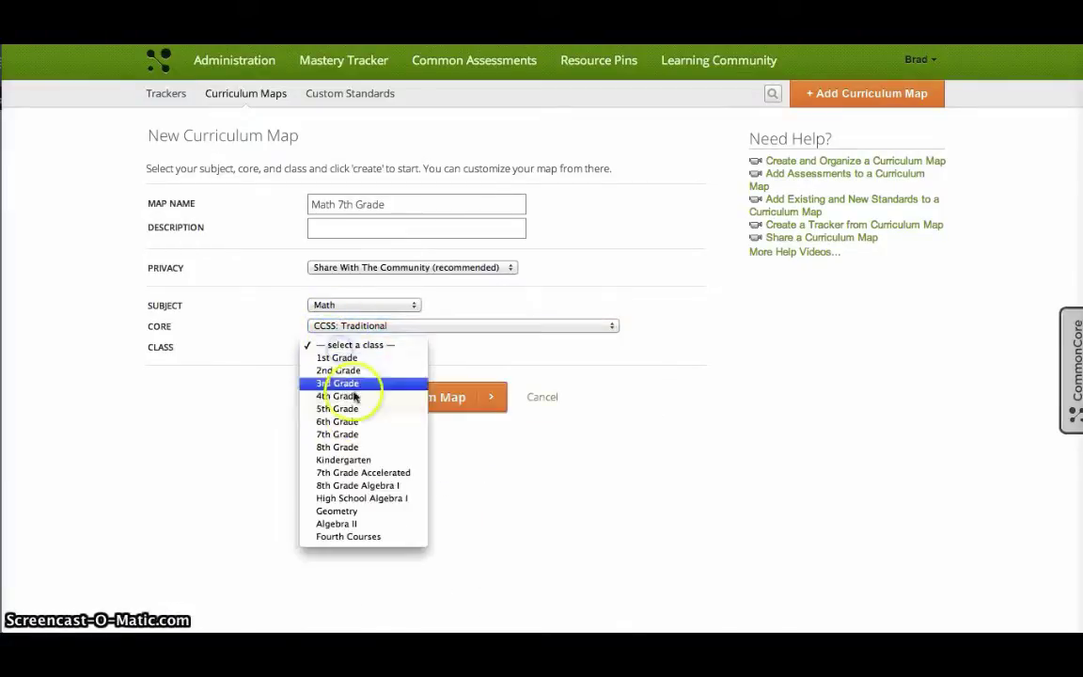
{"action": "left_click", "coordinate": [339, 435]}
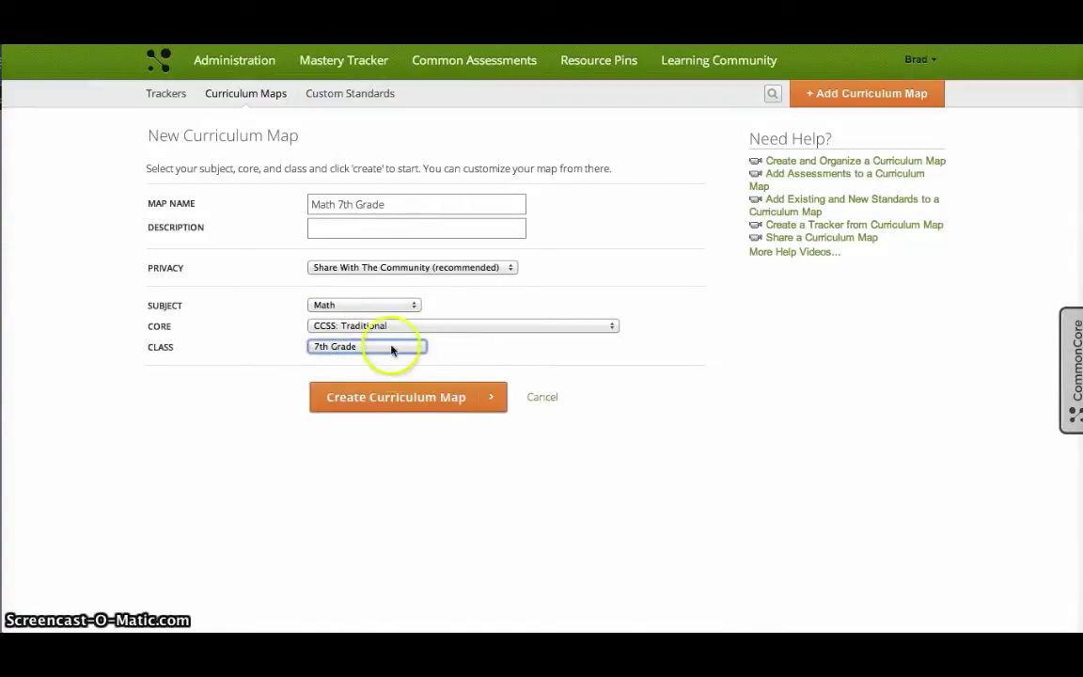
{"action": "left_click", "coordinate": [403, 400]}
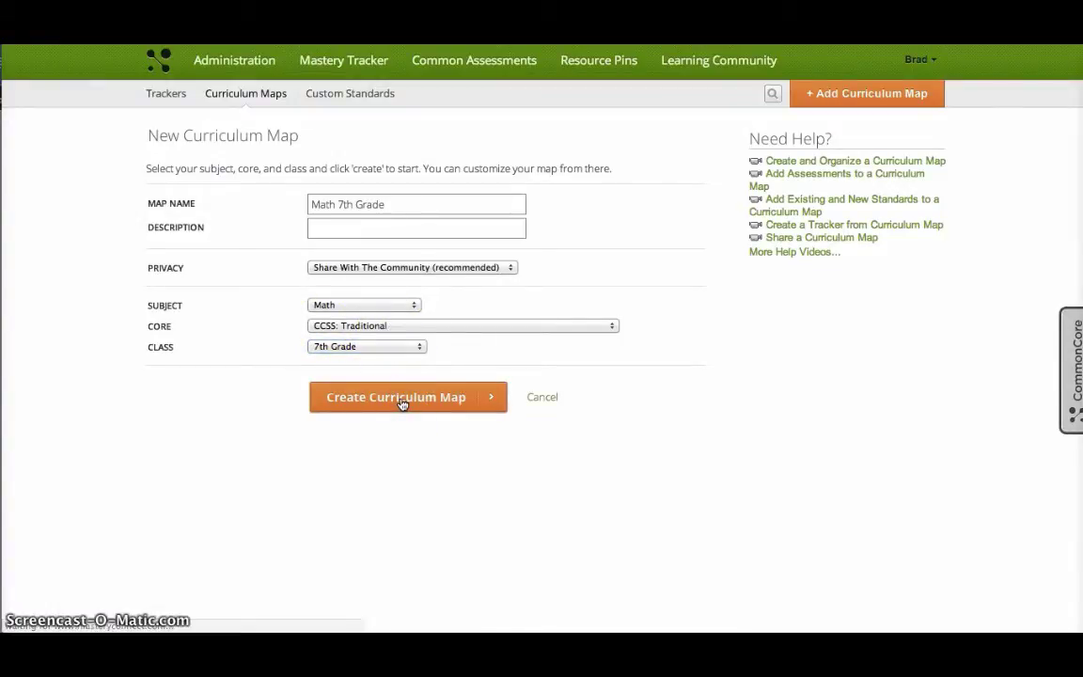
{"action": "scroll", "coordinate": [418, 311], "scroll_direction": "down", "scroll_amount": 5}
{"action": "scroll", "coordinate": [423, 298], "scroll_direction": "down", "scroll_amount": 10}
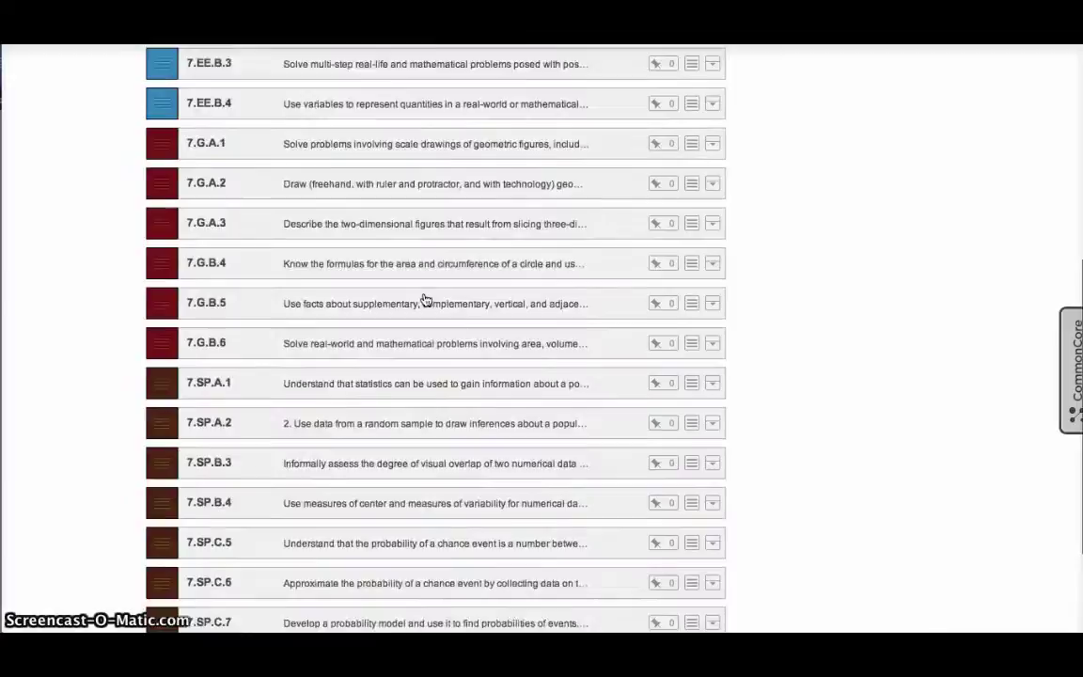
{"action": "scroll", "coordinate": [423, 298], "scroll_direction": "up", "scroll_amount": 14}
{"action": "left_click", "coordinate": [216, 170]}
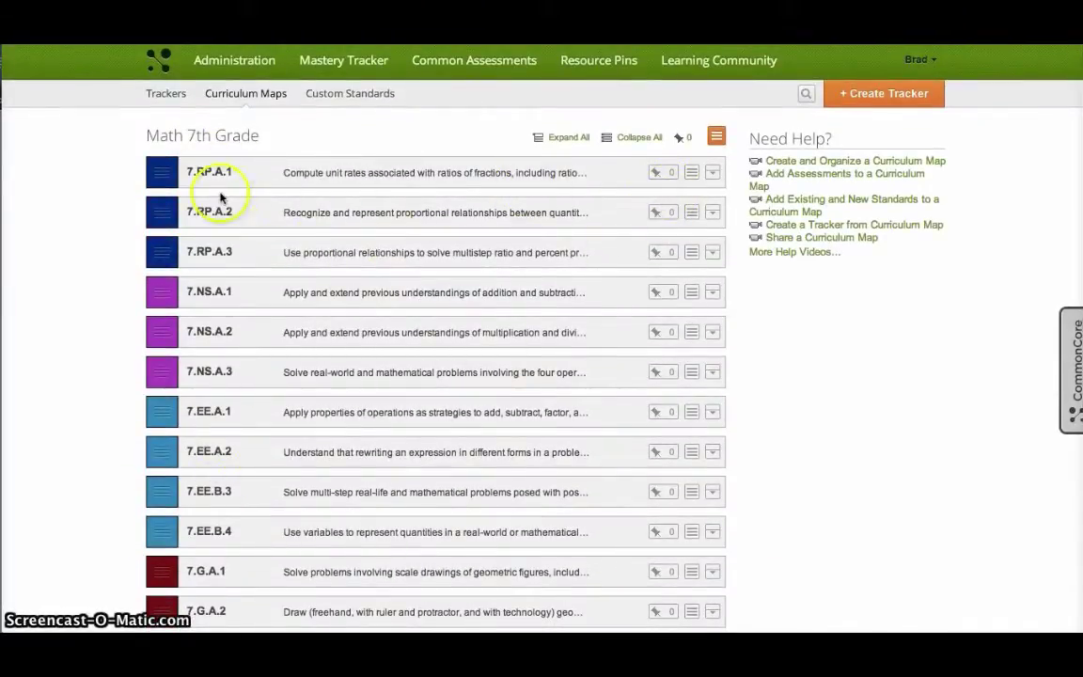
{"action": "mouse_move", "coordinate": [161, 173]}
{"action": "left_mouse_down"}
{"action": "mouse_move", "coordinate": [162, 227]}
{"action": "mouse_move", "coordinate": [162, 174]}
{"action": "left_mouse_up"}
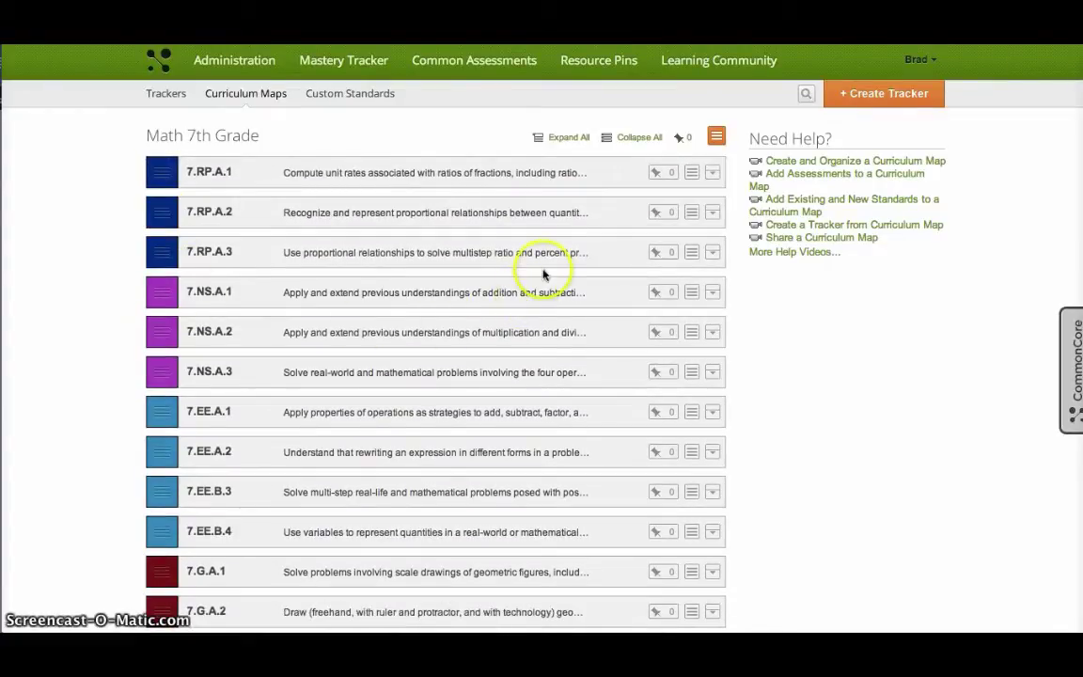
{"action": "left_click", "coordinate": [693, 175]}
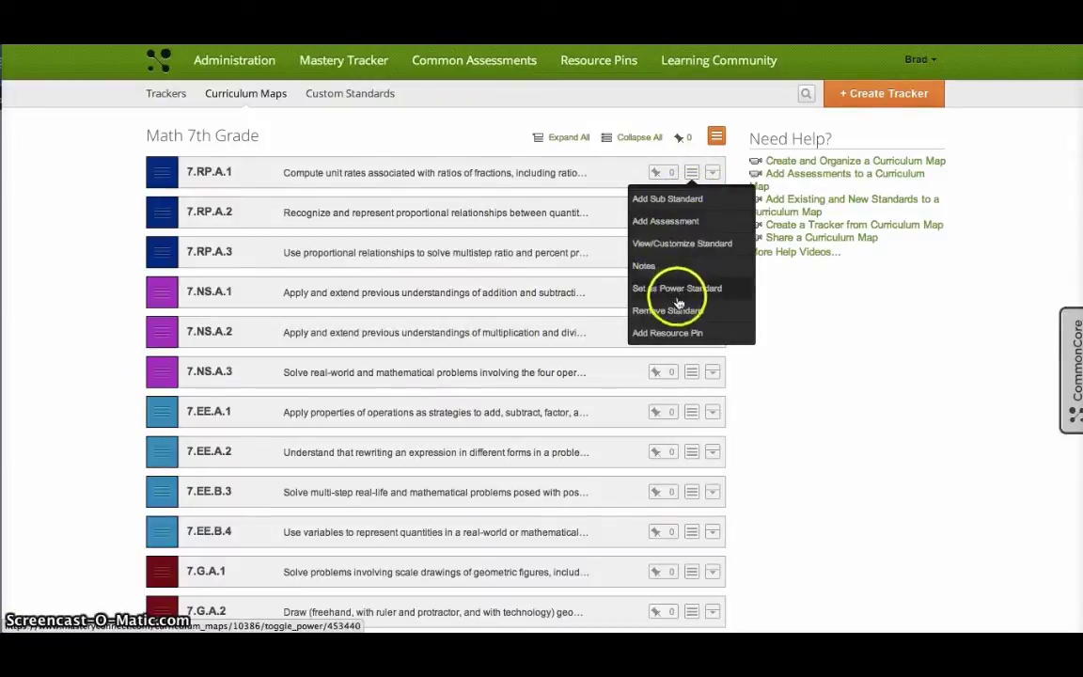
{"action": "left_click", "coordinate": [696, 247]}
{"action": "scroll", "coordinate": [414, 282], "scroll_direction": "down", "scroll_amount": 1}
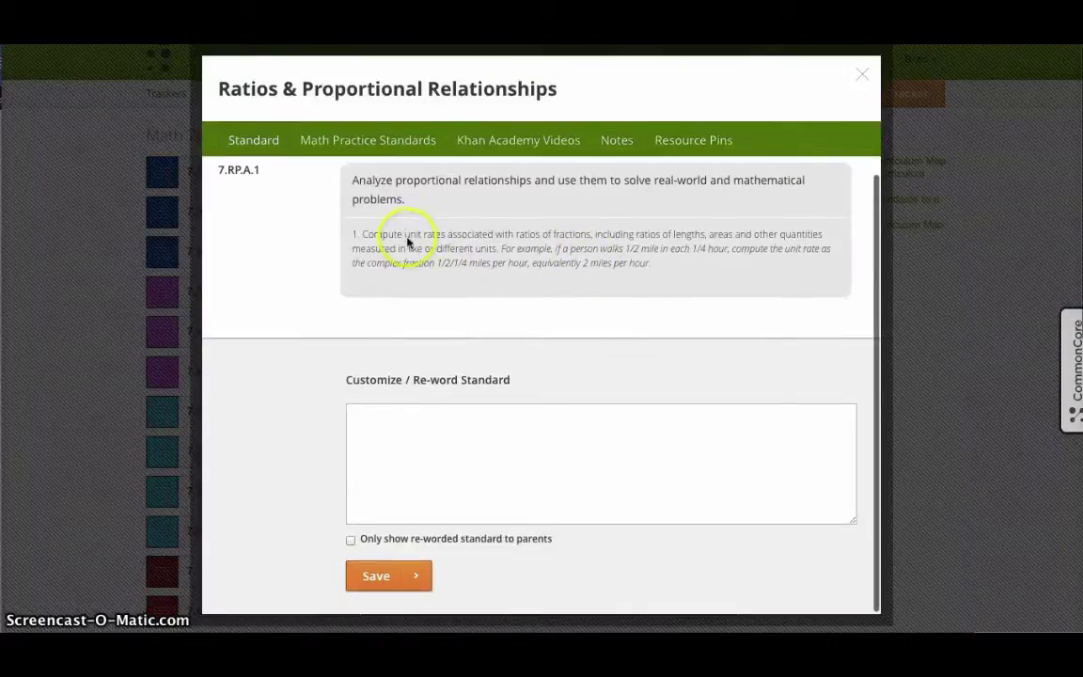
{"action": "scroll", "coordinate": [410, 306], "scroll_direction": "up", "scroll_amount": 1}
{"action": "left_click", "coordinate": [431, 444]}
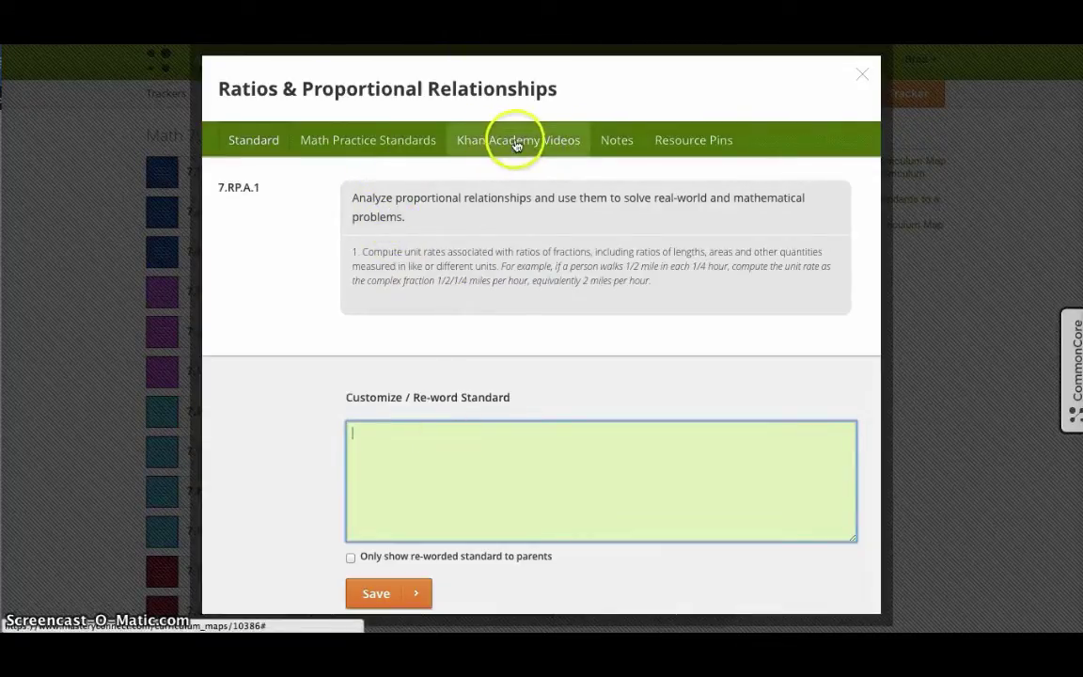
{"action": "left_click", "coordinate": [862, 82]}
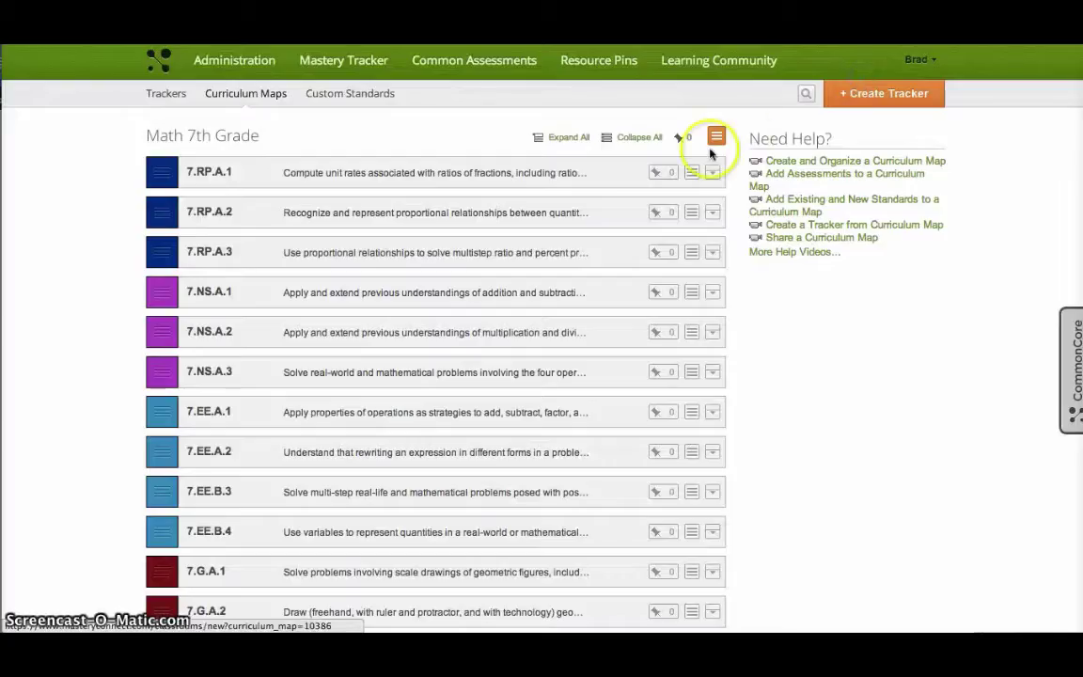
Step: Add a new unit named Unit 1 from the map's actions menu
{"action": "left_click", "coordinate": [693, 174]}
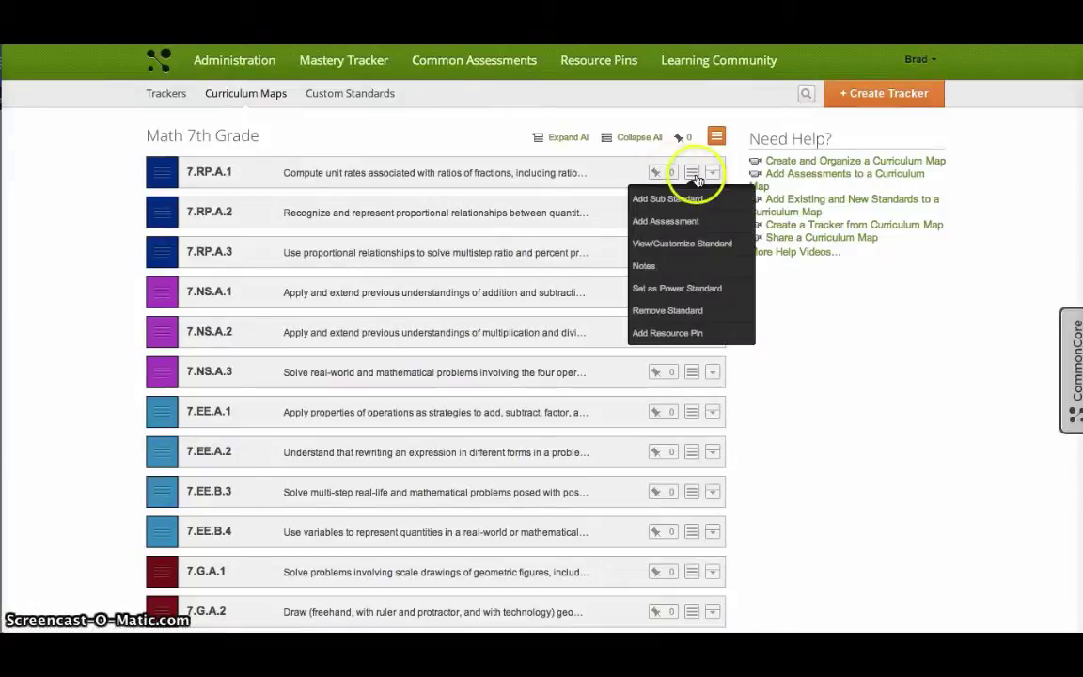
{"action": "left_click", "coordinate": [716, 138]}
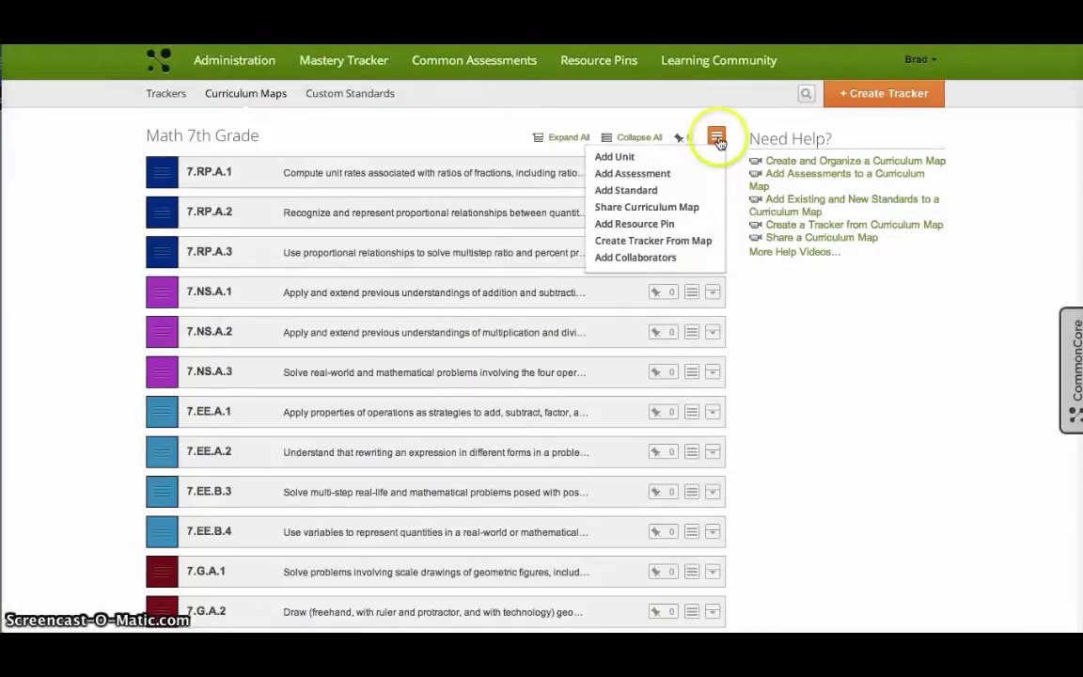
{"action": "left_click", "coordinate": [616, 157]}
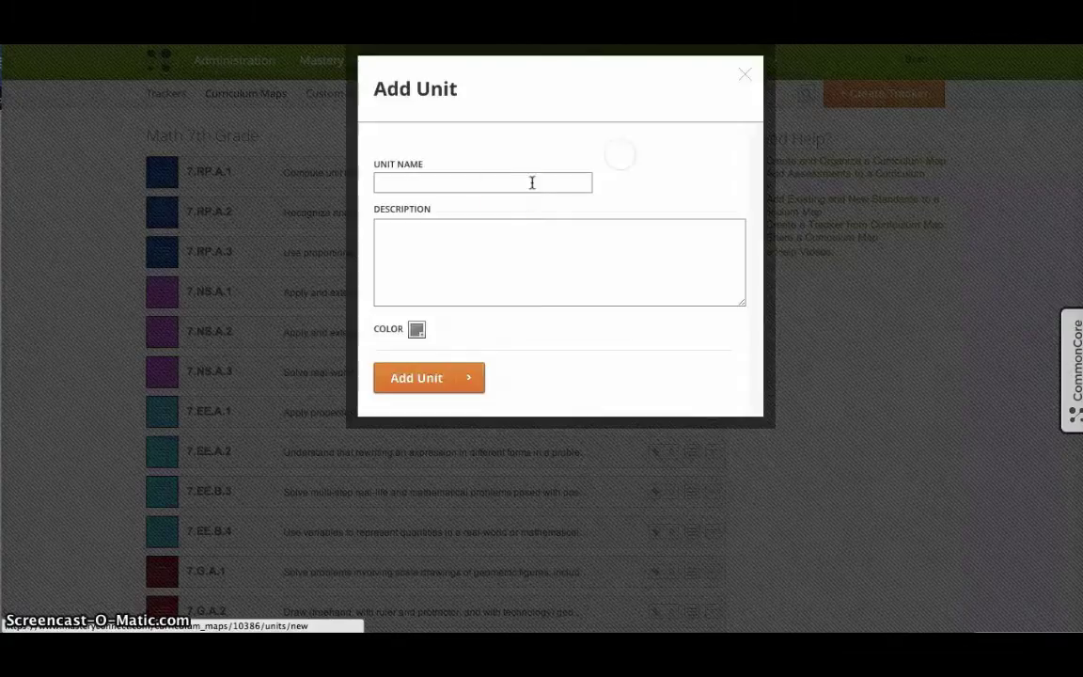
{"action": "left_click", "coordinate": [484, 184]}
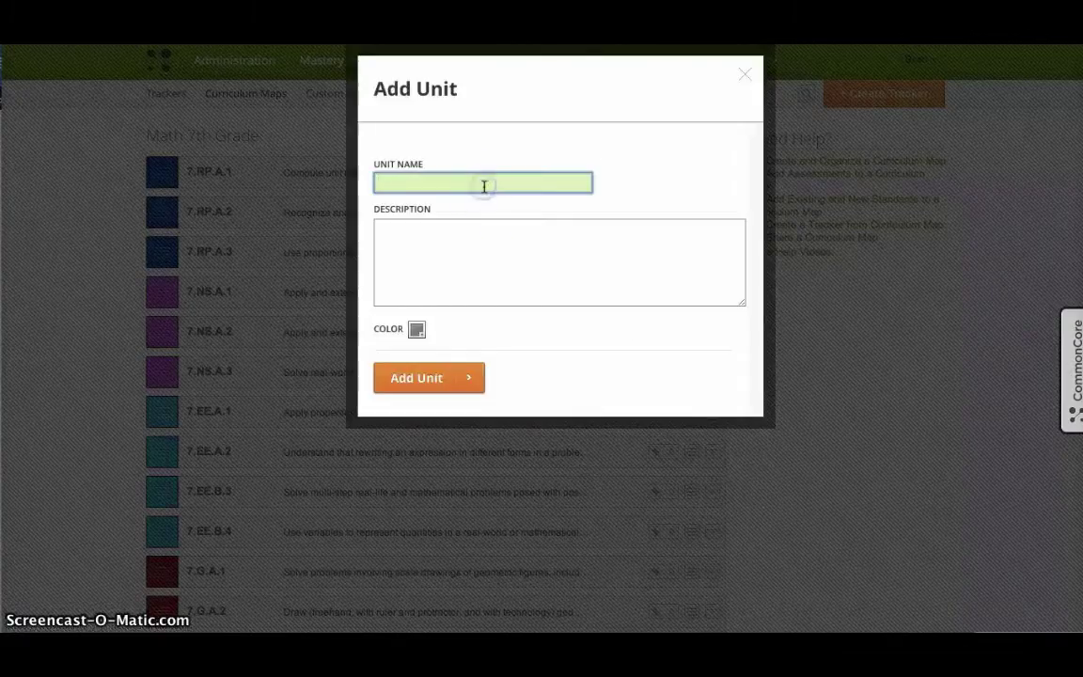
{"action": "left_click", "coordinate": [416, 379]}
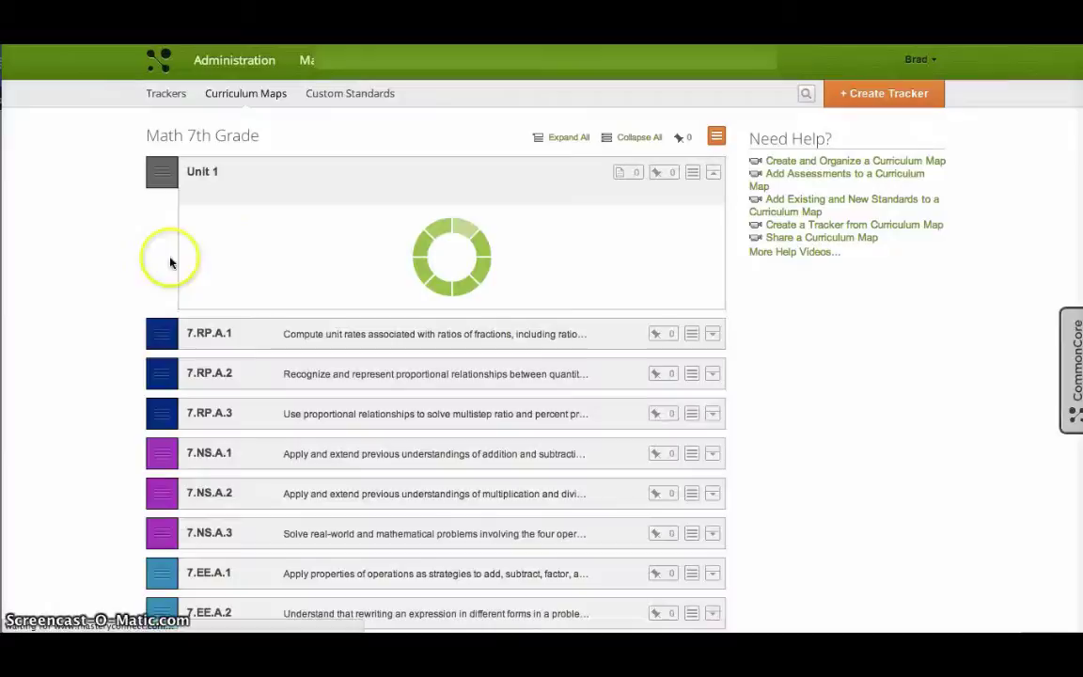
Step: Drag standards 7.RP.A.2, 7.NS.A.1, 7.EE.A.1 and 7.RP.A.1 into Unit 1 in that order
{"action": "left_click_drag", "start_coordinate": [165, 340], "coordinate": [208, 247]}
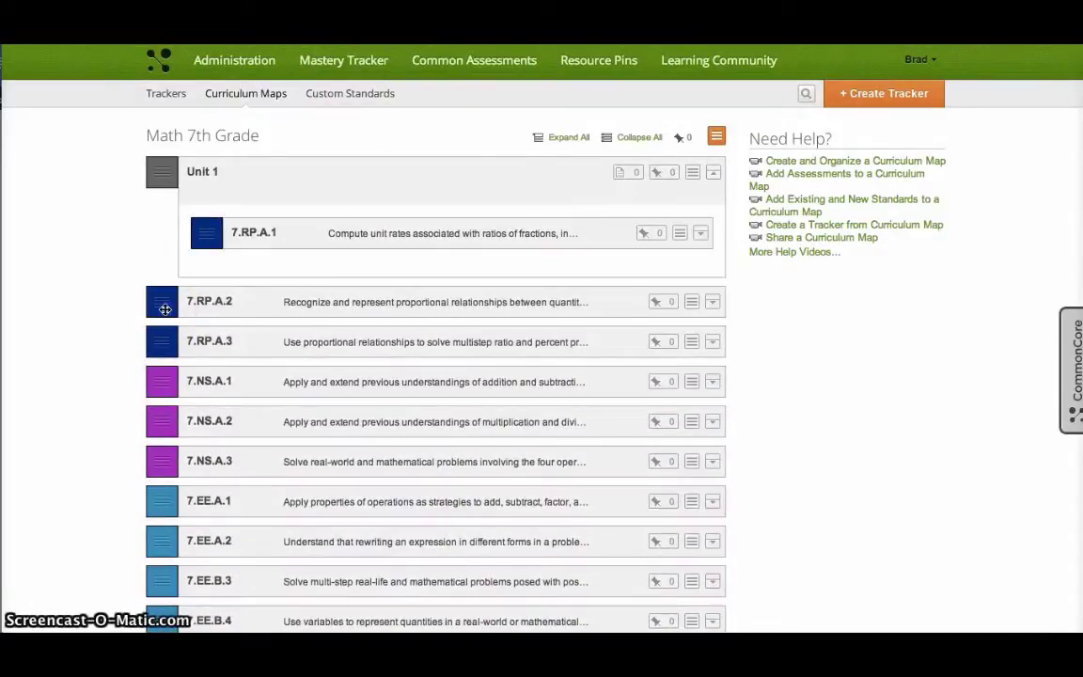
{"action": "left_click_drag", "start_coordinate": [165, 309], "coordinate": [283, 249]}
{"action": "left_click_drag", "start_coordinate": [199, 364], "coordinate": [273, 277]}
{"action": "left_click_drag", "start_coordinate": [166, 501], "coordinate": [318, 271]}
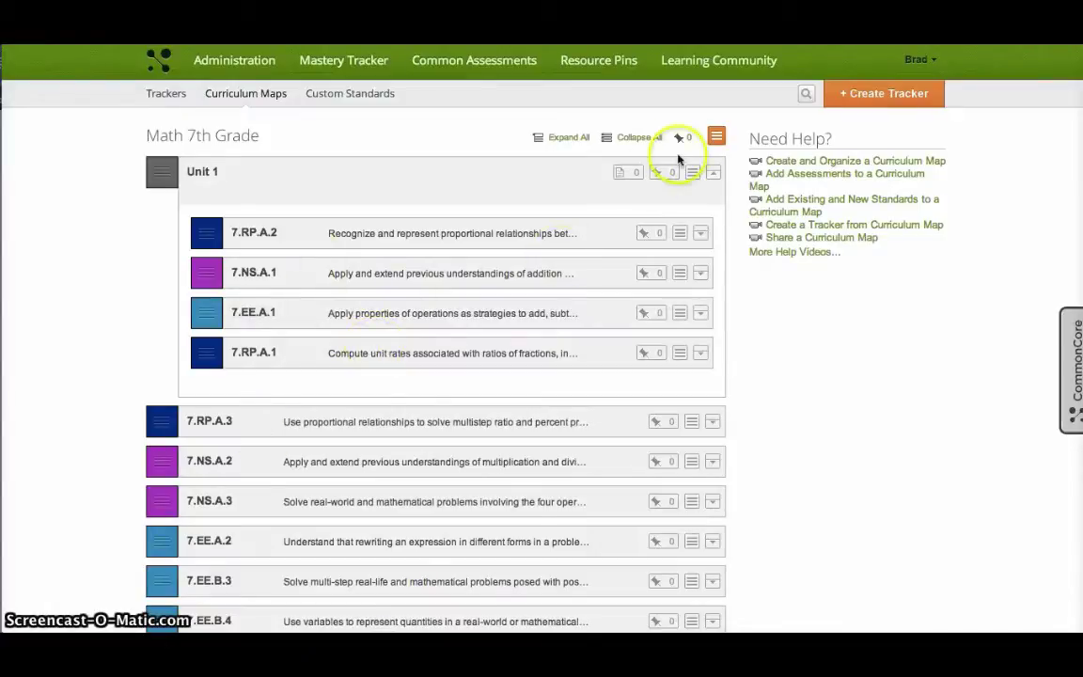
Step: Add a unit named 'Unit 2' to the map from its options menu
{"action": "left_click", "coordinate": [716, 138]}
{"action": "left_click", "coordinate": [640, 155]}
{"action": "left_click", "coordinate": [511, 181]}
{"action": "type", "text": "Uni"}
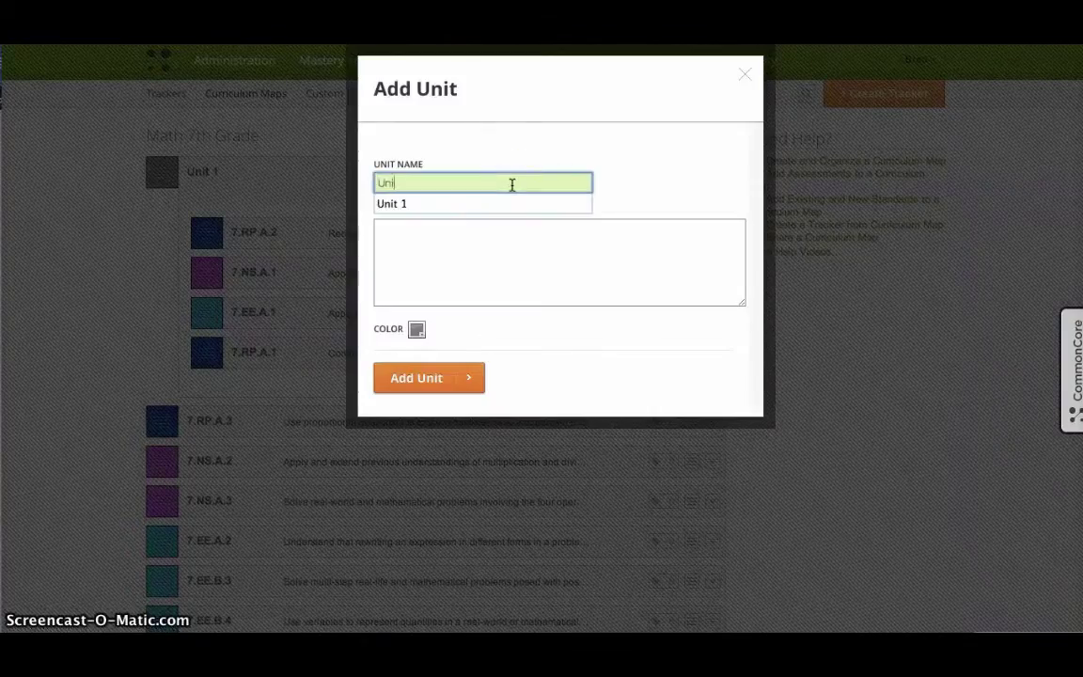
{"action": "type", "text": "t 2"}
{"action": "left_click", "coordinate": [500, 231]}
{"action": "left_click", "coordinate": [416, 379]}
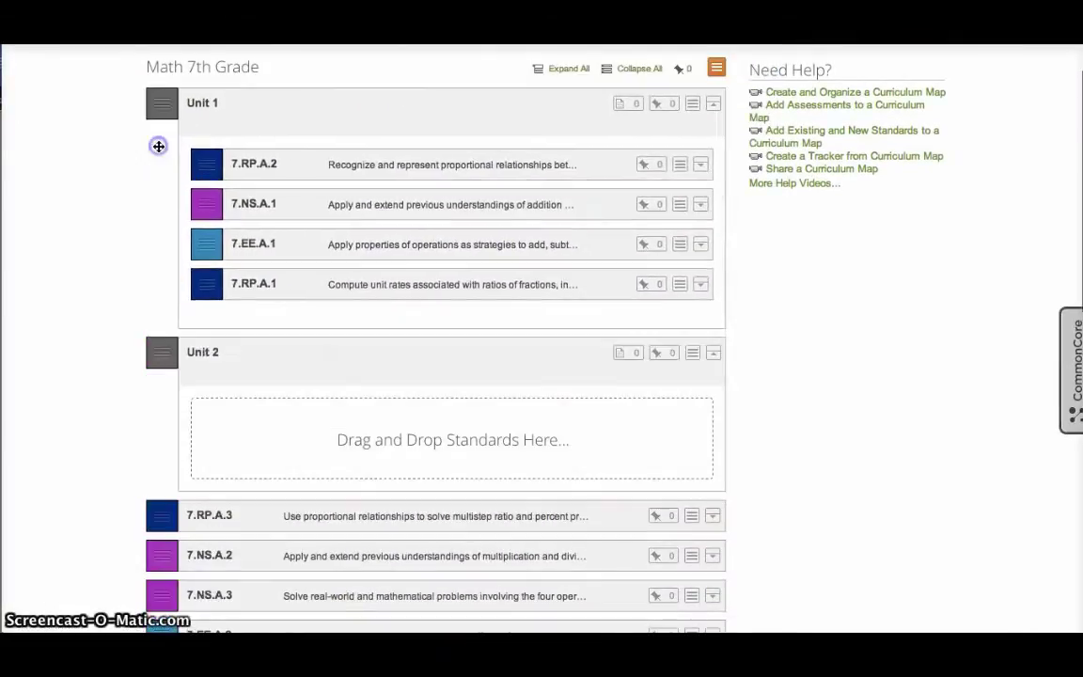
Step: Open the actions menu for standard 7.RP.A.2
{"action": "scroll", "coordinate": [235, 244], "scroll_direction": "down", "scroll_amount": 1}
{"action": "scroll", "coordinate": [298, 218], "scroll_direction": "up", "scroll_amount": 1}
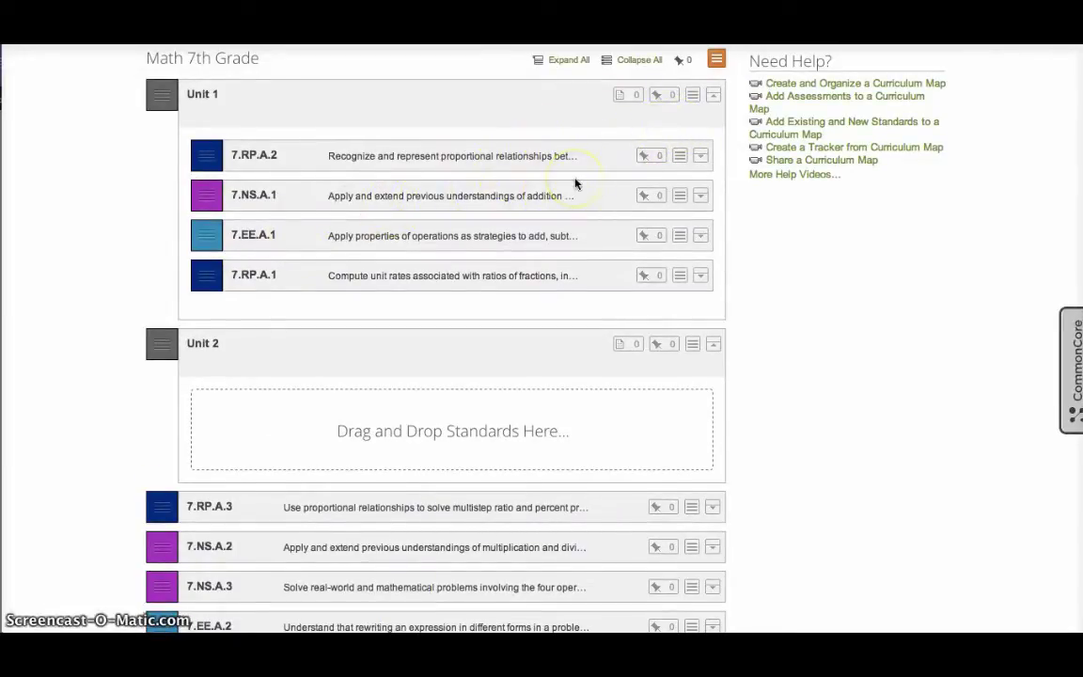
{"action": "left_click", "coordinate": [678, 156]}
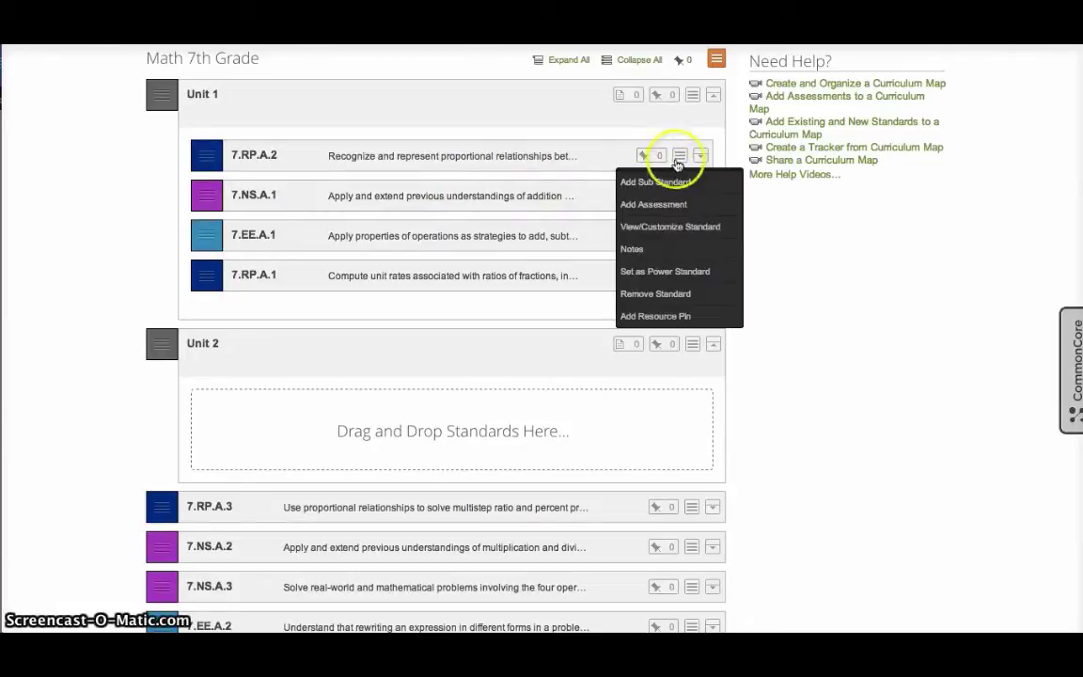
{"action": "left_click", "coordinate": [679, 156]}
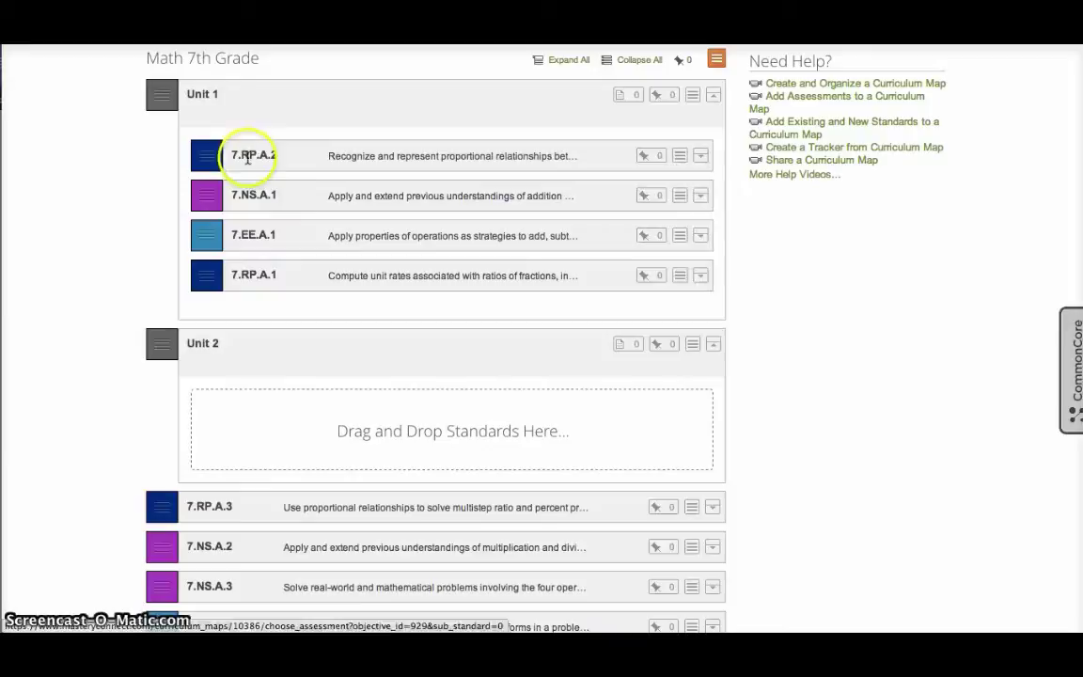
Step: Find common assessments for 7.RP.A.2 and browse the results, led by QC 5.5
{"action": "left_click", "coordinate": [679, 156]}
{"action": "left_click", "coordinate": [663, 204]}
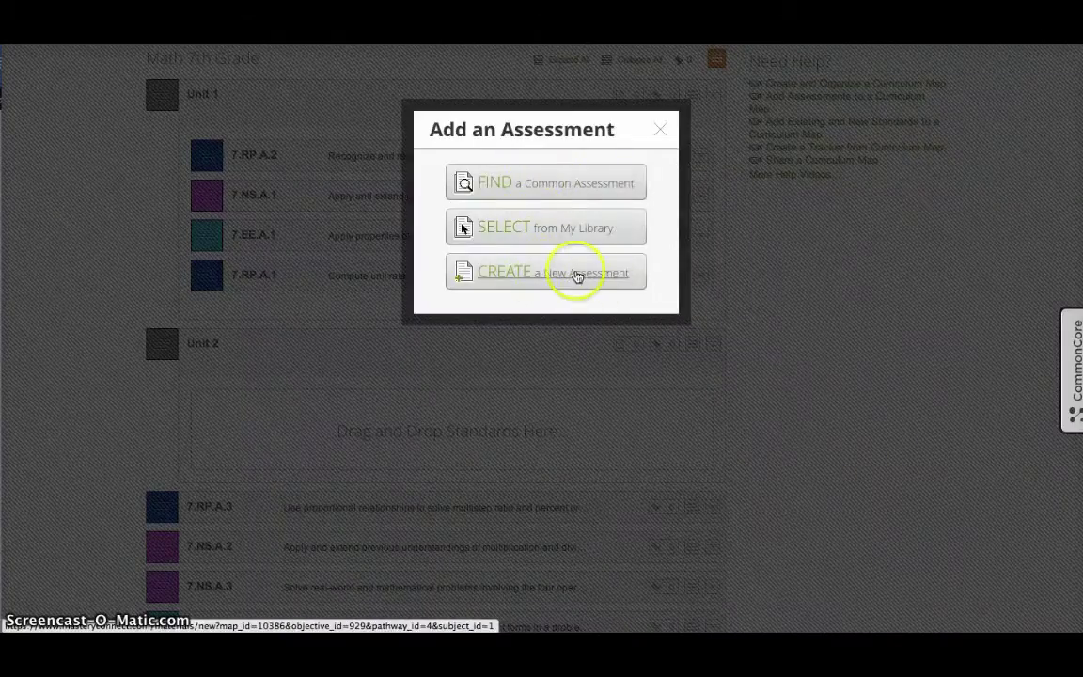
{"action": "left_click", "coordinate": [543, 186]}
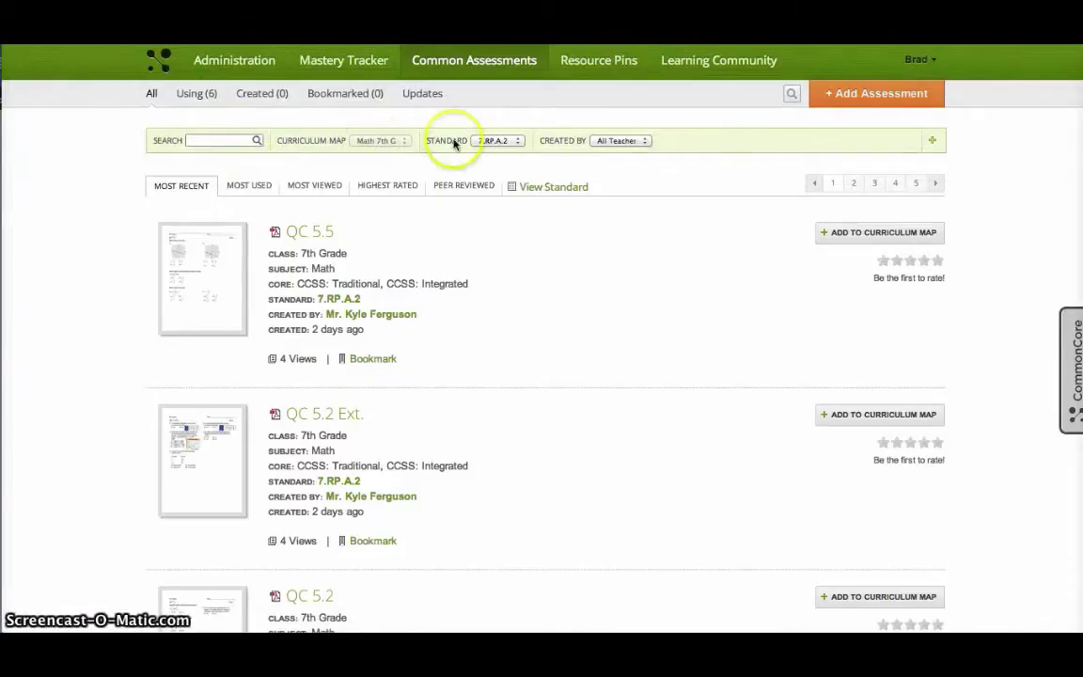
{"action": "scroll", "coordinate": [414, 245], "scroll_direction": "down", "scroll_amount": 1}
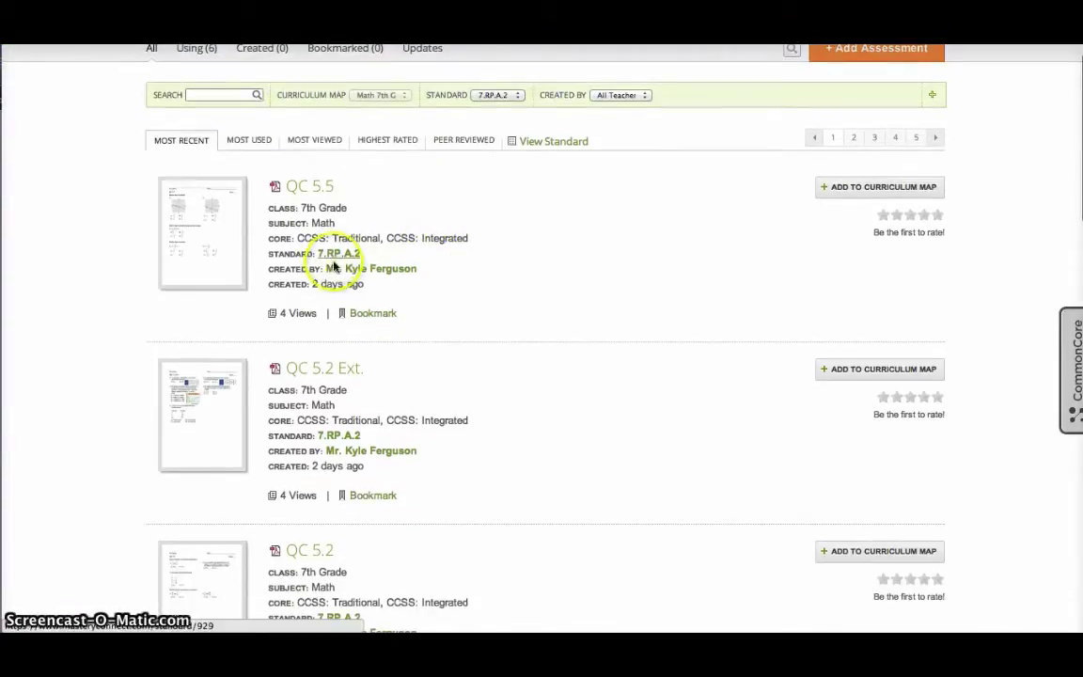
{"action": "scroll", "coordinate": [361, 320], "scroll_direction": "down", "scroll_amount": 1}
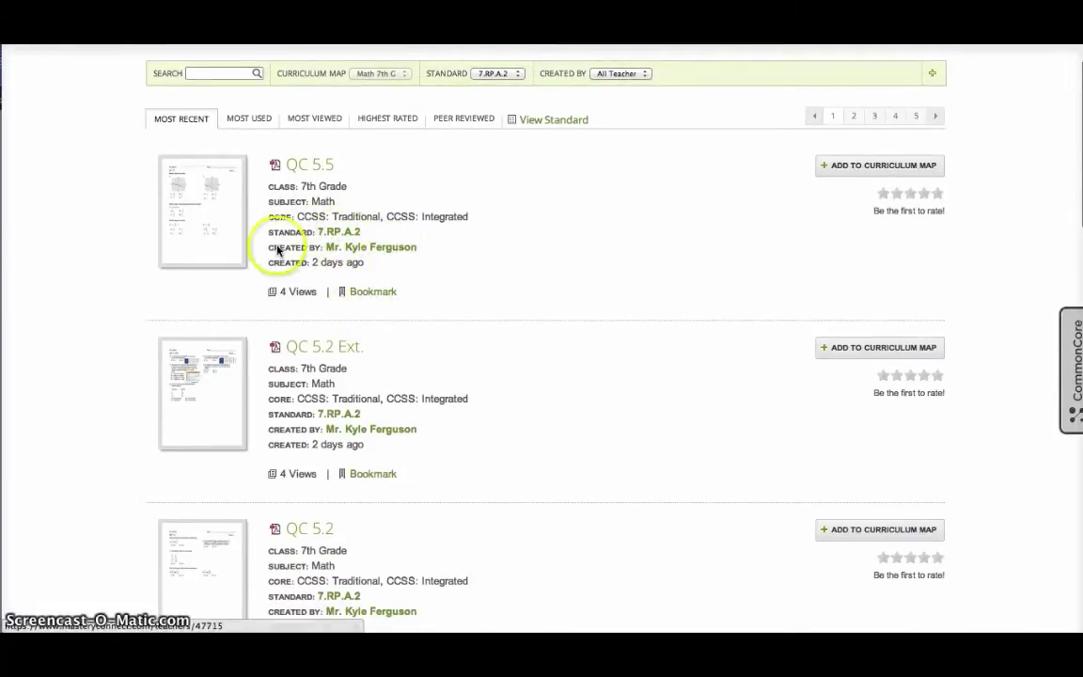
{"action": "scroll", "coordinate": [402, 271], "scroll_direction": "down", "scroll_amount": 5}
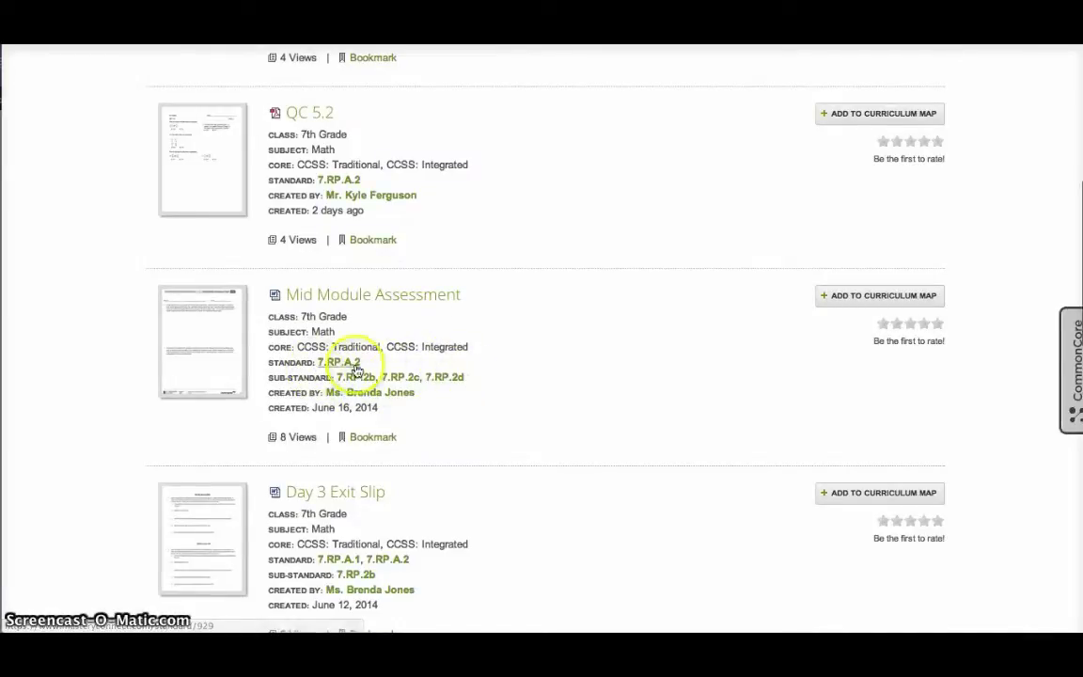
{"action": "scroll", "coordinate": [353, 395], "scroll_direction": "down", "scroll_amount": 2}
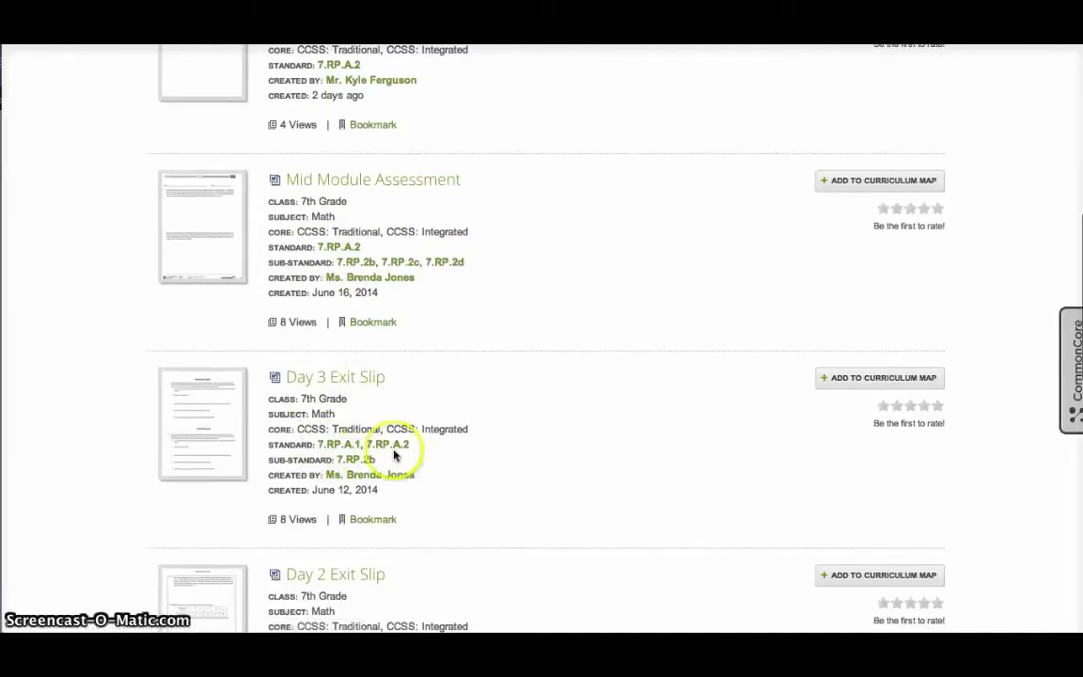
{"action": "scroll", "coordinate": [419, 438], "scroll_direction": "up", "scroll_amount": 6}
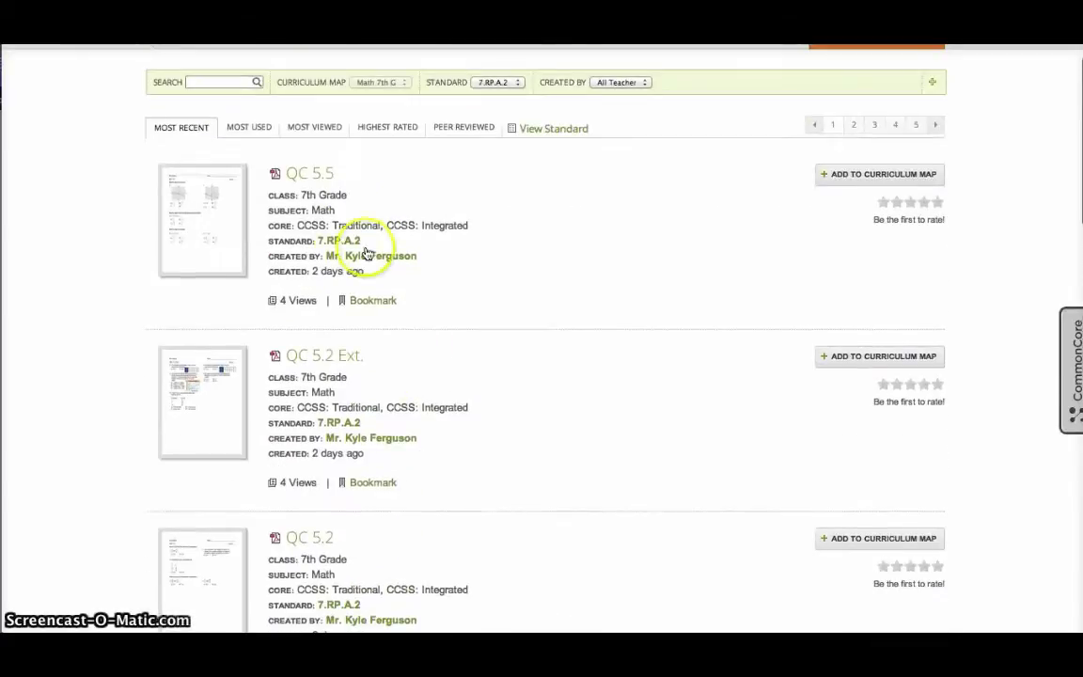
{"action": "left_click", "coordinate": [224, 238]}
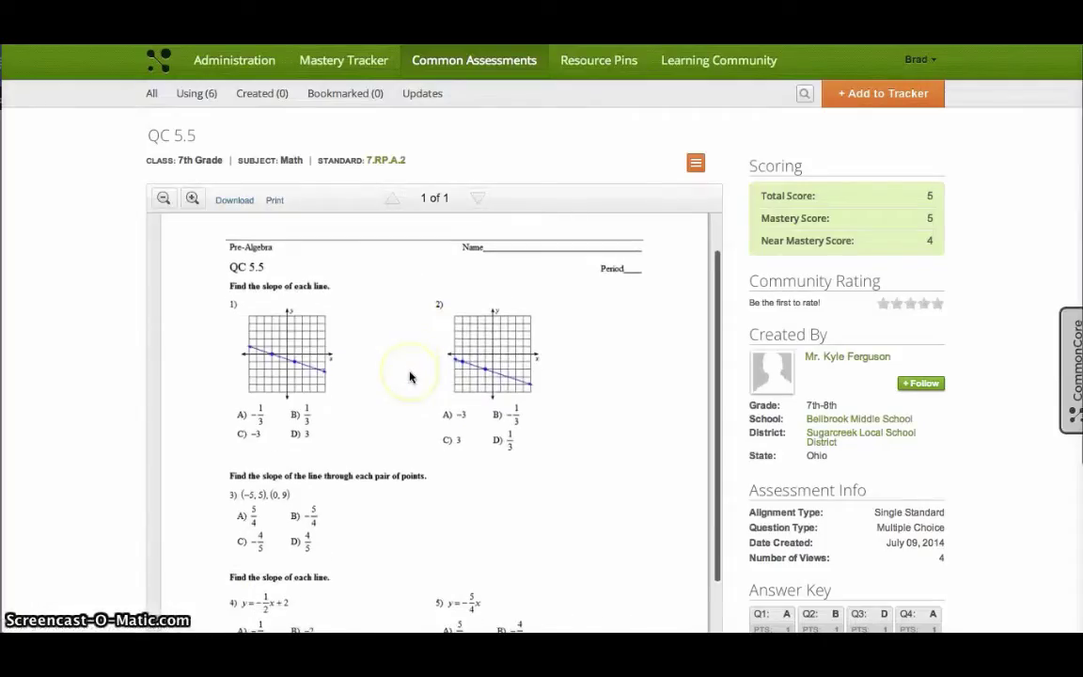
{"action": "scroll", "coordinate": [375, 347], "scroll_direction": "down", "scroll_amount": 5}
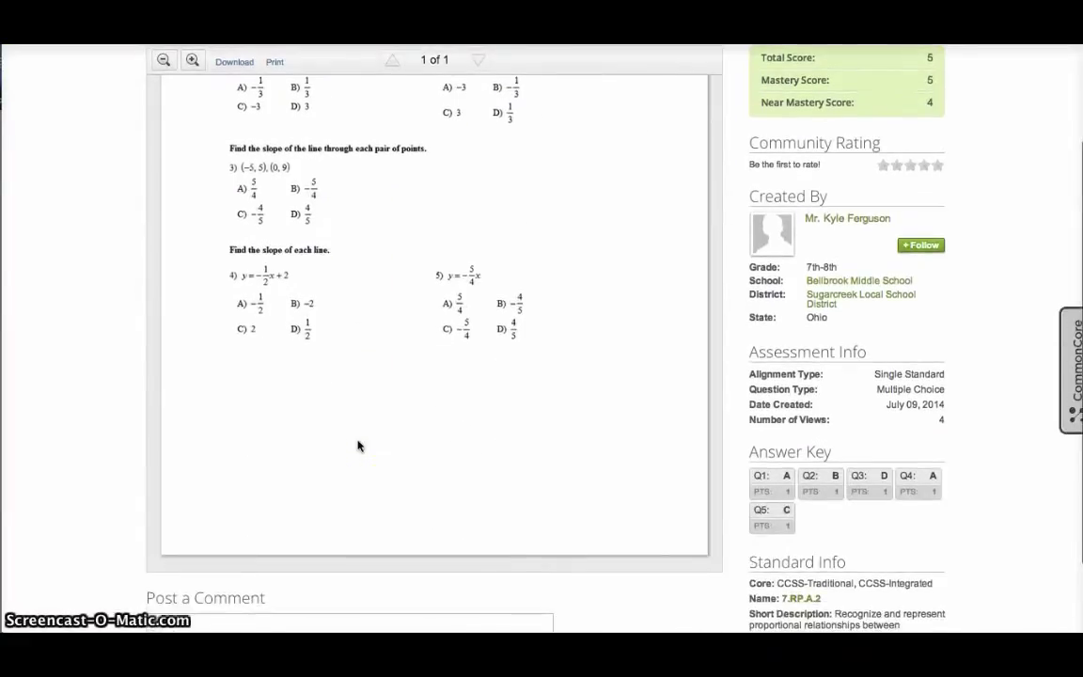
{"action": "scroll", "coordinate": [357, 445], "scroll_direction": "up", "scroll_amount": 5}
{"action": "left_click", "coordinate": [385, 162]}
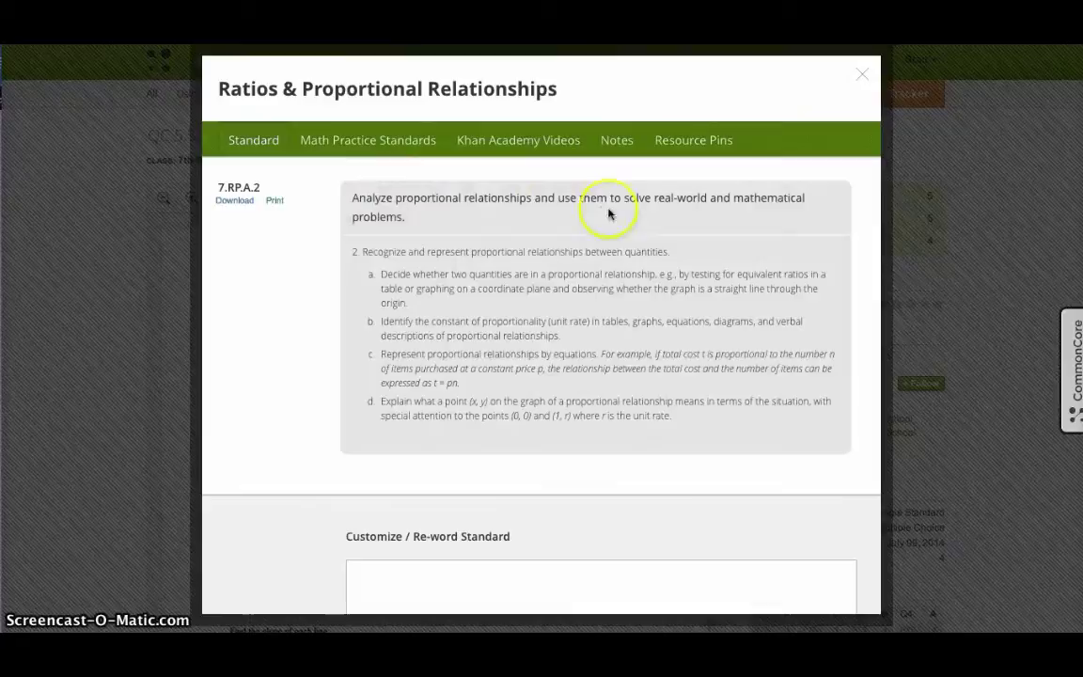
{"action": "left_click", "coordinate": [861, 75]}
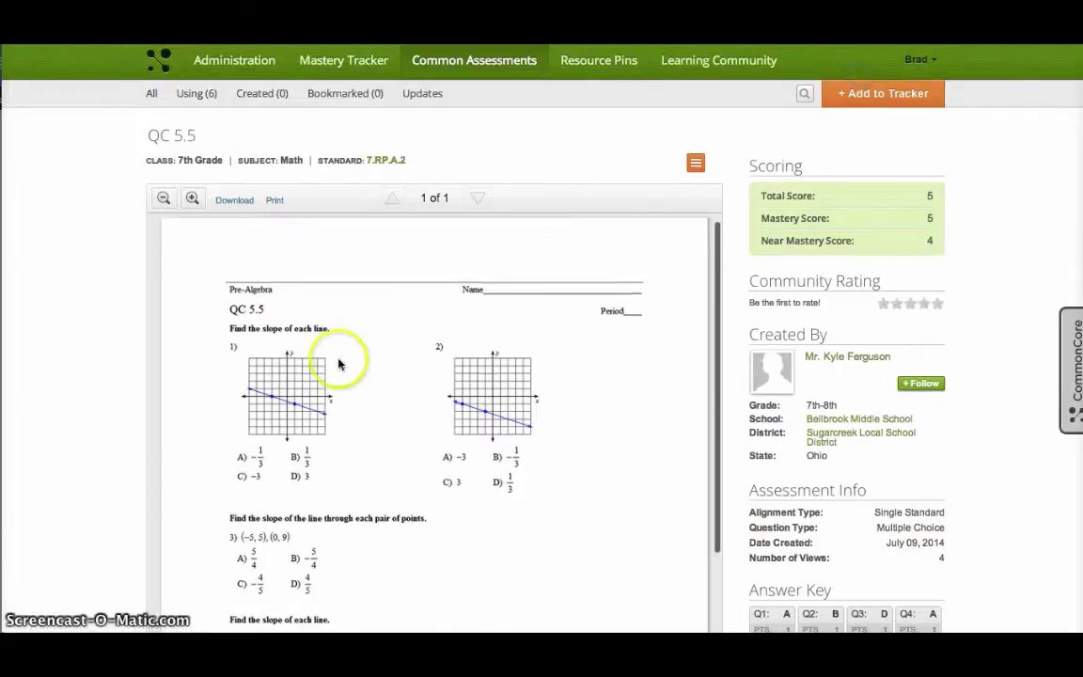
{"action": "scroll", "coordinate": [319, 447], "scroll_direction": "down", "scroll_amount": 3}
{"action": "scroll", "coordinate": [380, 369], "scroll_direction": "up", "scroll_amount": 1}
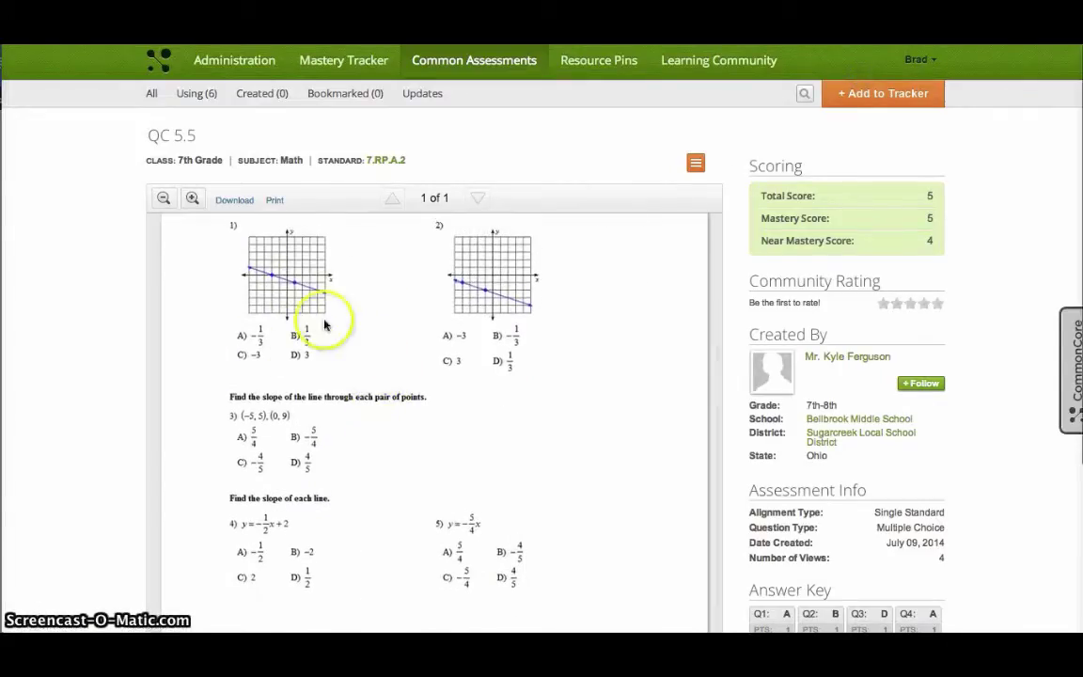
{"action": "scroll", "coordinate": [283, 315], "scroll_direction": "up", "scroll_amount": 1}
{"action": "scroll", "coordinate": [282, 320], "scroll_direction": "up", "scroll_amount": 1}
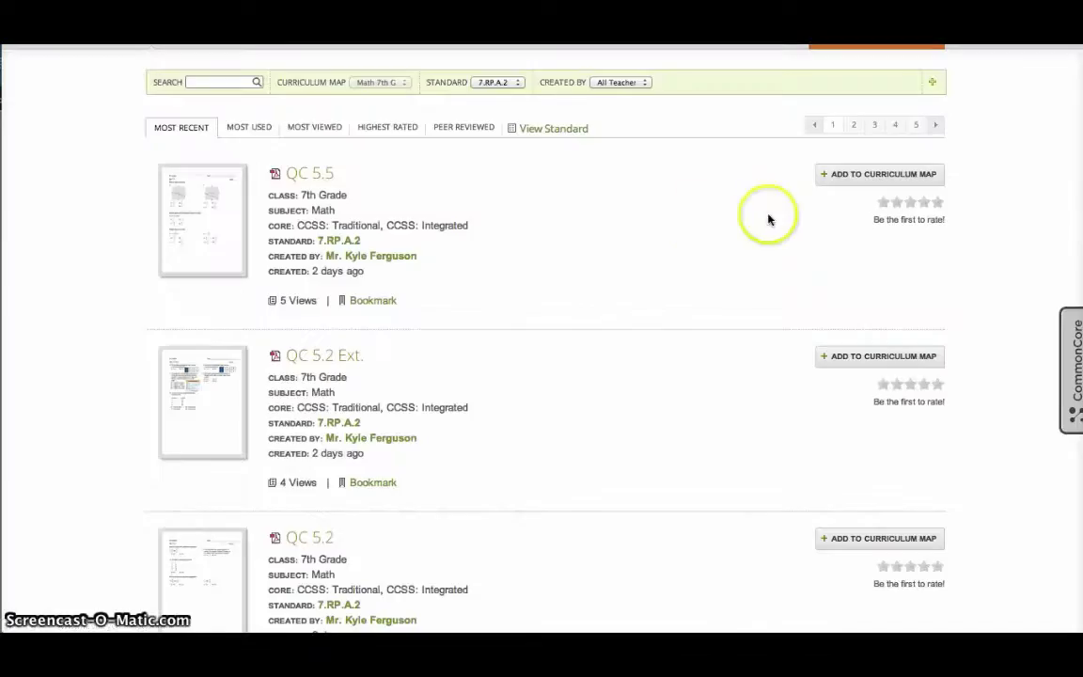
Step: Attach QC 5.5 to the Math 7th Grade map, then drag standard 7.RP.A.3 into Unit 2
{"action": "left_click", "coordinate": [860, 176]}
{"action": "left_click", "coordinate": [487, 256]}
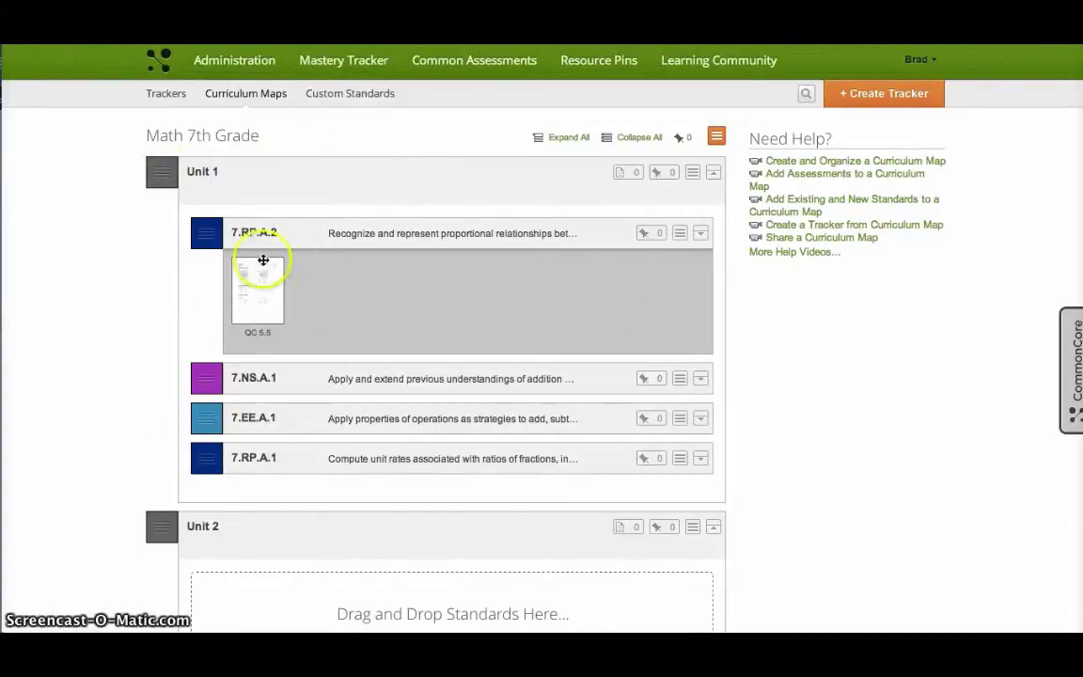
{"action": "mouse_move", "coordinate": [264, 273]}
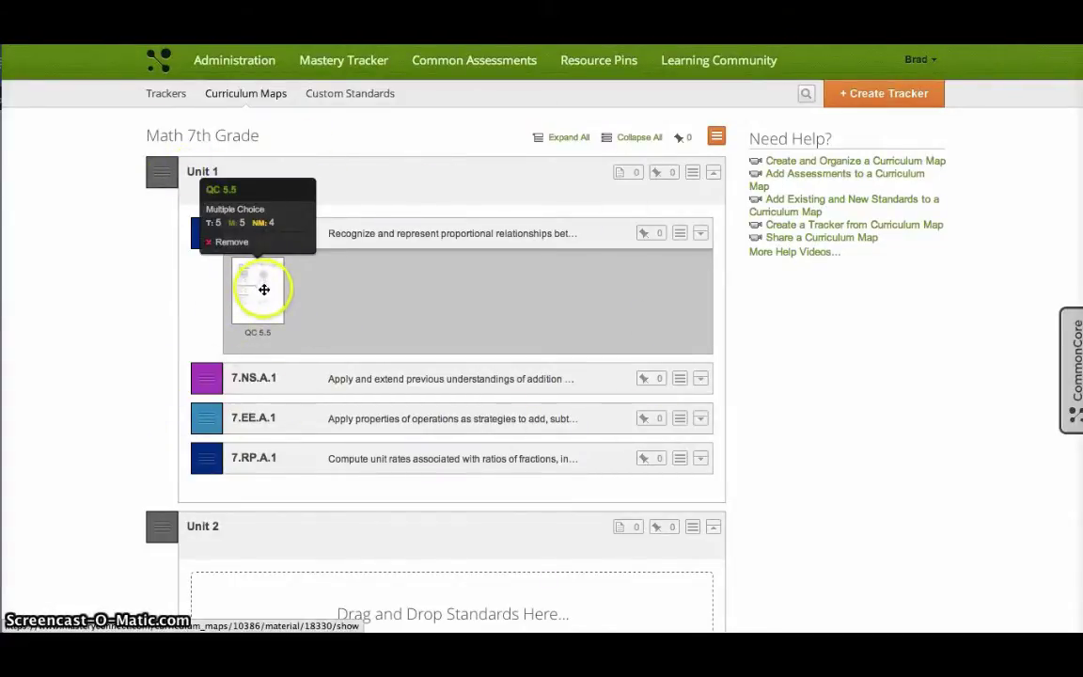
{"action": "scroll", "coordinate": [524, 316], "scroll_direction": "down", "scroll_amount": 3}
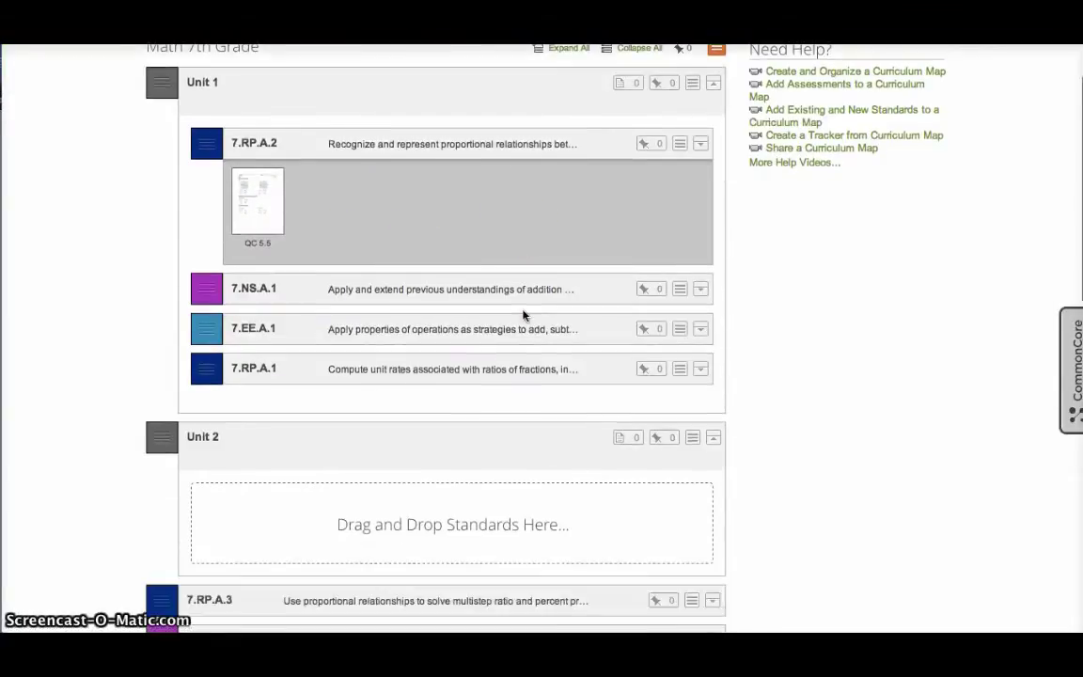
{"action": "scroll", "coordinate": [523, 316], "scroll_direction": "up", "scroll_amount": 3}
{"action": "scroll", "coordinate": [524, 316], "scroll_direction": "down", "scroll_amount": 4}
{"action": "scroll", "coordinate": [395, 369], "scroll_direction": "down", "scroll_amount": 1}
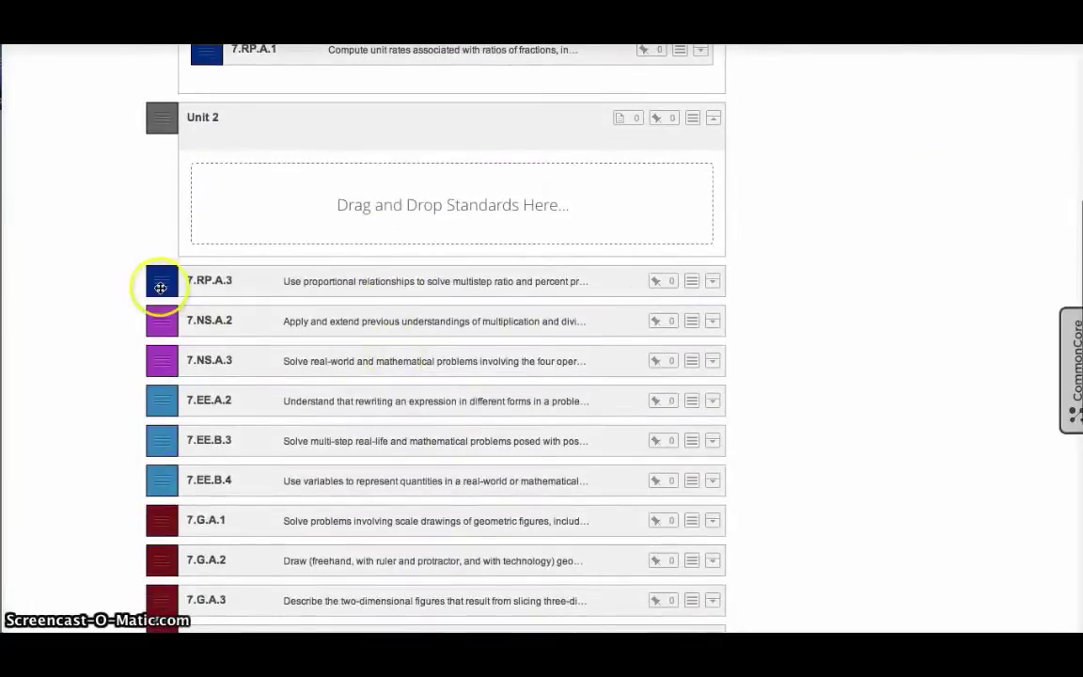
{"action": "left_click_drag", "start_coordinate": [157, 285], "coordinate": [207, 183]}
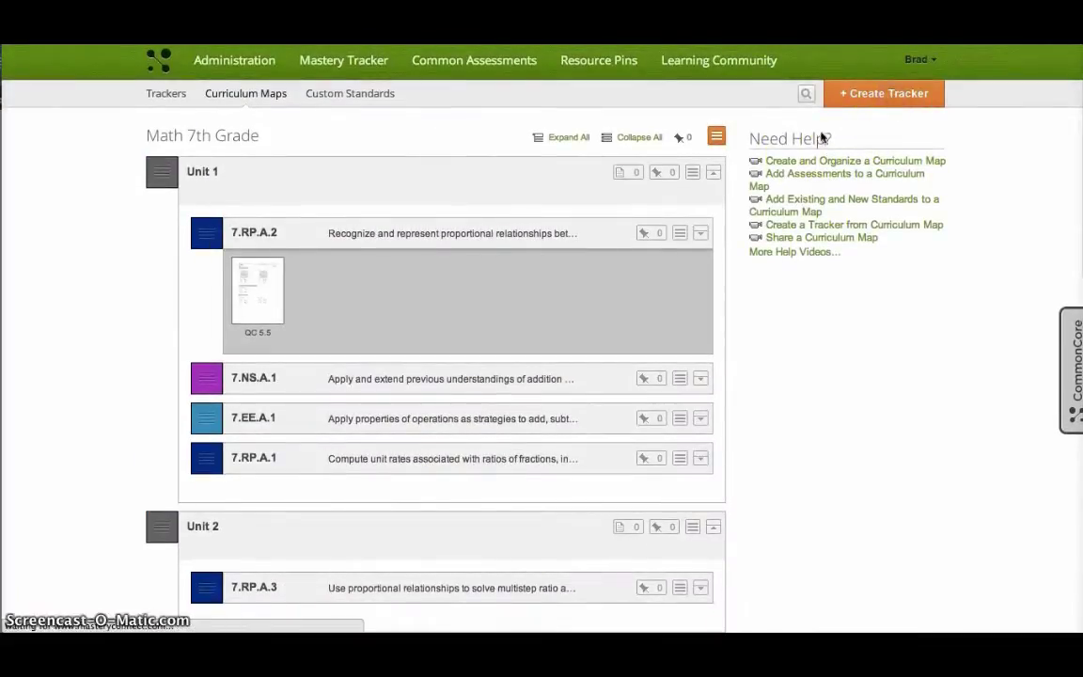
Step: Enter 'Period 1' as the tracker description and choose a purple folder colour
{"action": "left_click", "coordinate": [348, 273]}
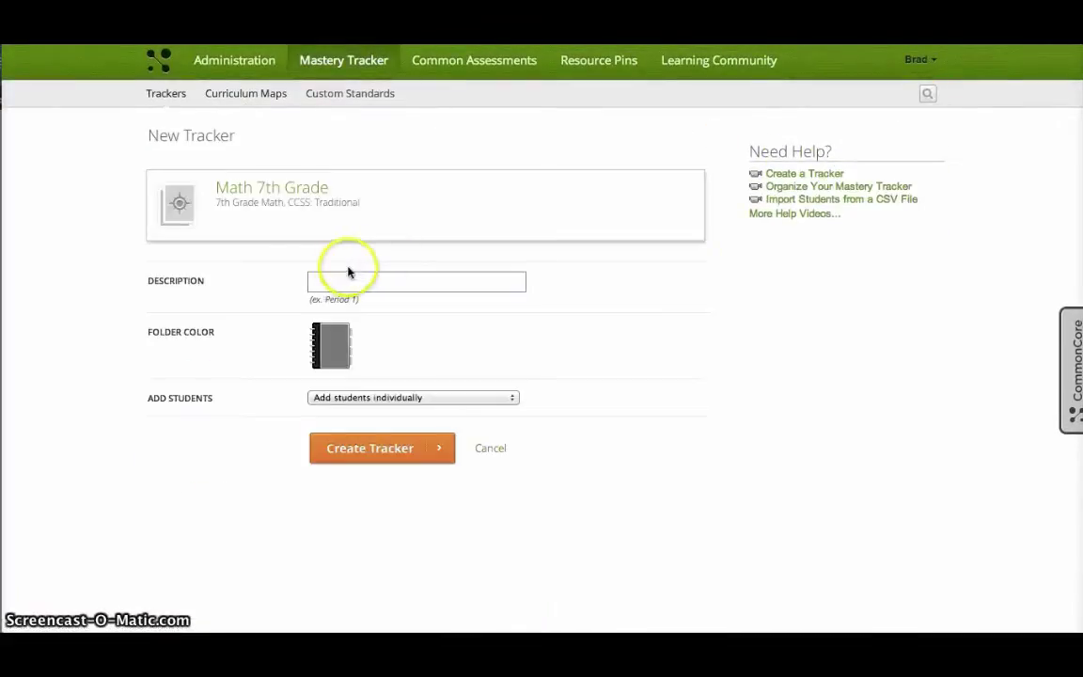
{"action": "left_click", "coordinate": [334, 283]}
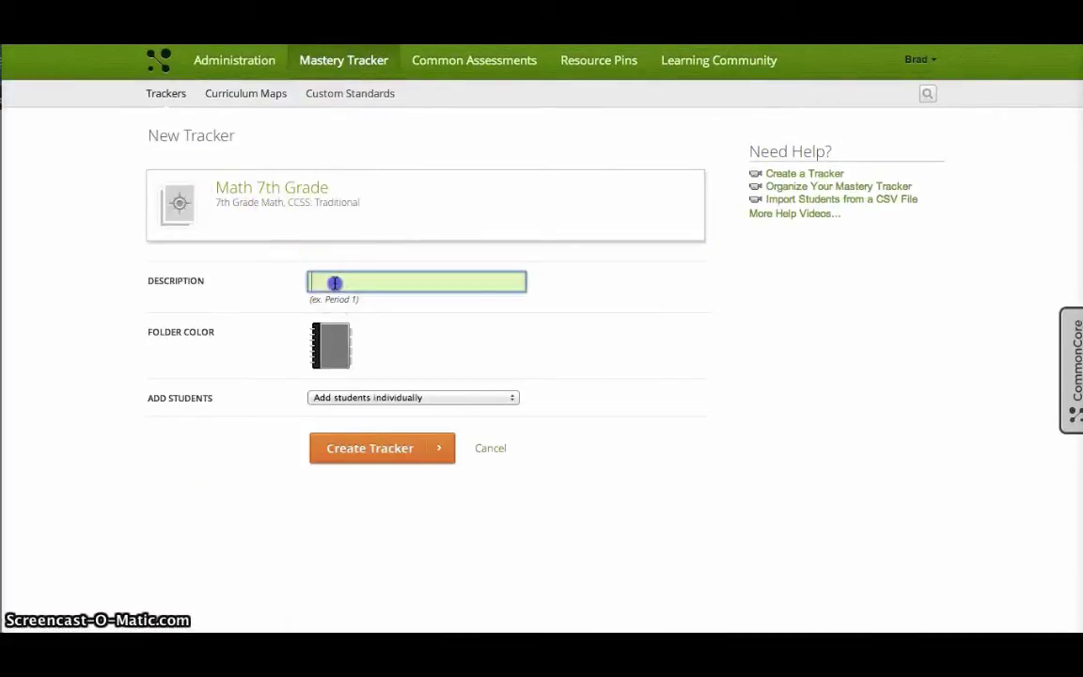
{"action": "type", "text": "Period "}
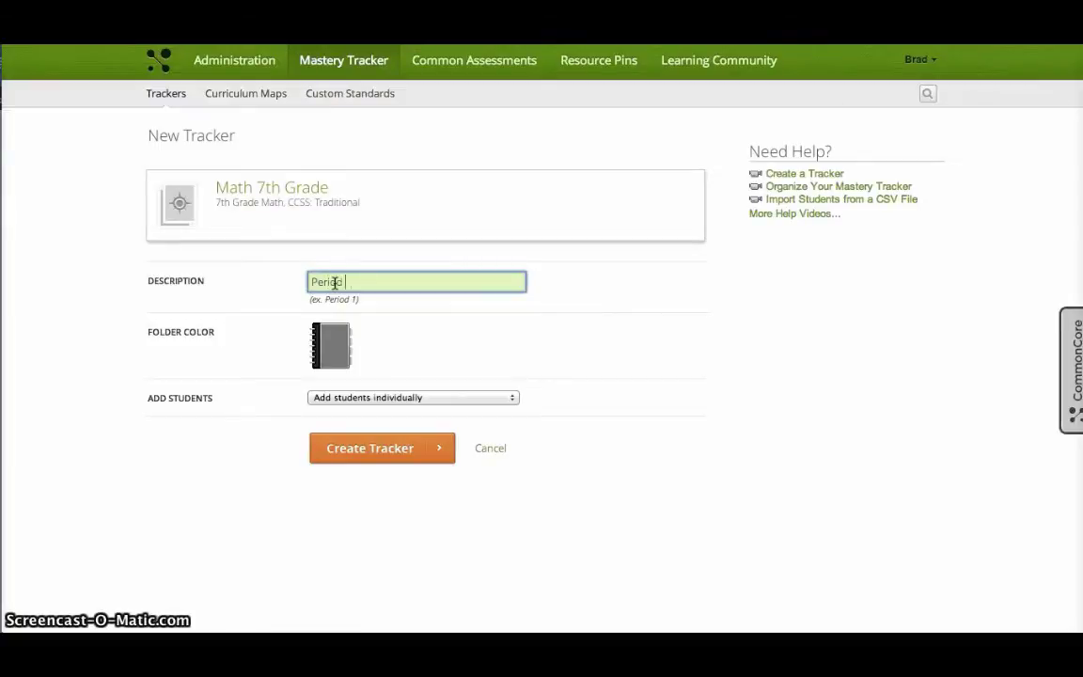
{"action": "type", "text": "1"}
{"action": "left_click", "coordinate": [331, 345]}
{"action": "left_click", "coordinate": [361, 351]}
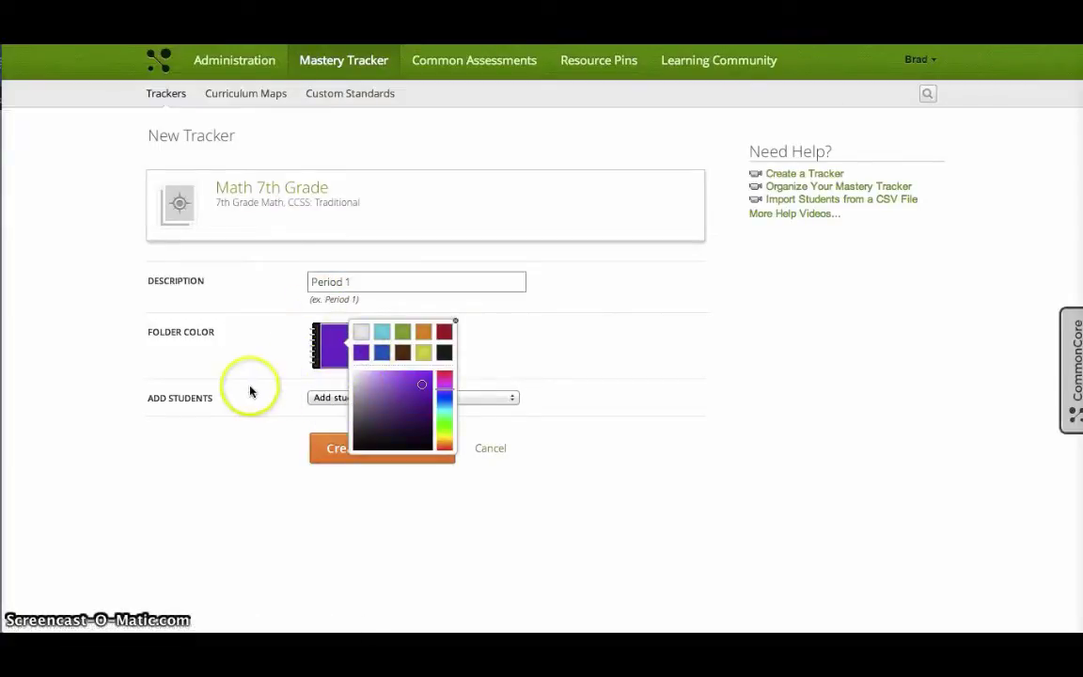
Step: Keep 'Add students individually' as the student option and create the tracker
{"action": "left_click_drag", "start_coordinate": [250, 391], "coordinate": [339, 406]}
{"action": "left_click", "coordinate": [338, 406]}
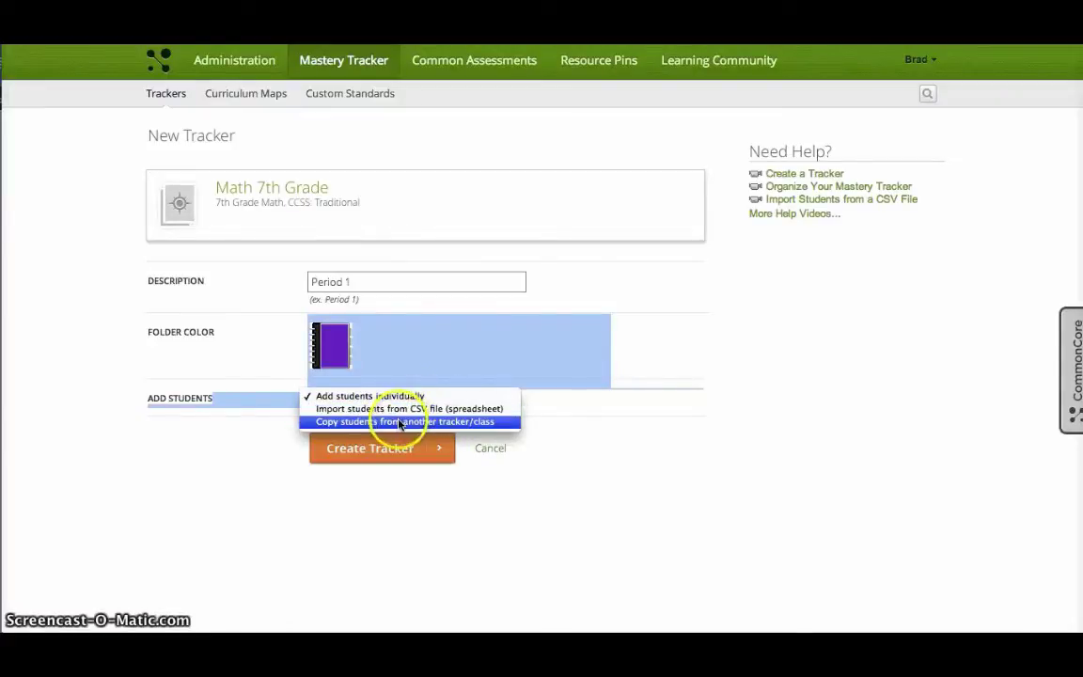
{"action": "left_click", "coordinate": [606, 406]}
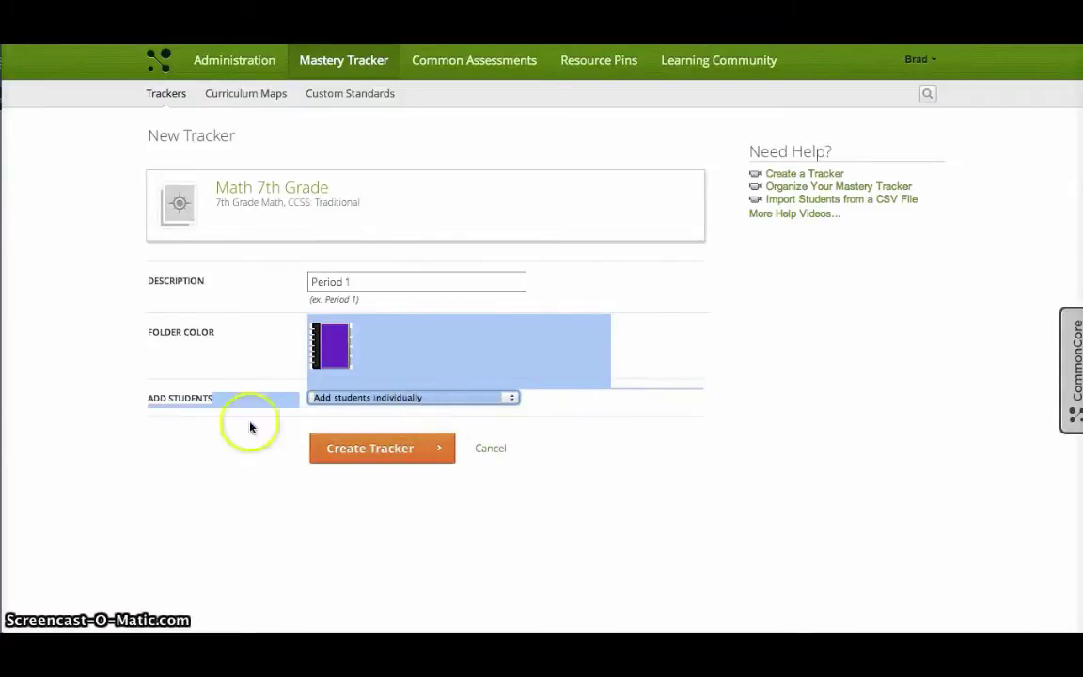
{"action": "left_click", "coordinate": [282, 434]}
{"action": "left_click", "coordinate": [366, 455]}
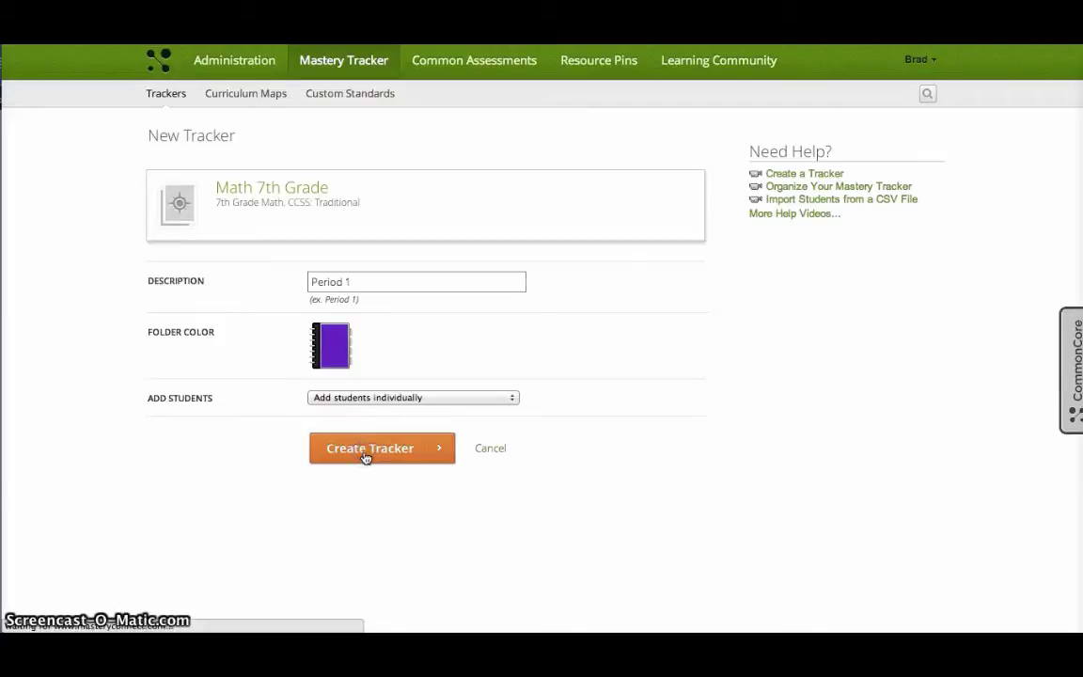
{"action": "left_click", "coordinate": [428, 398]}
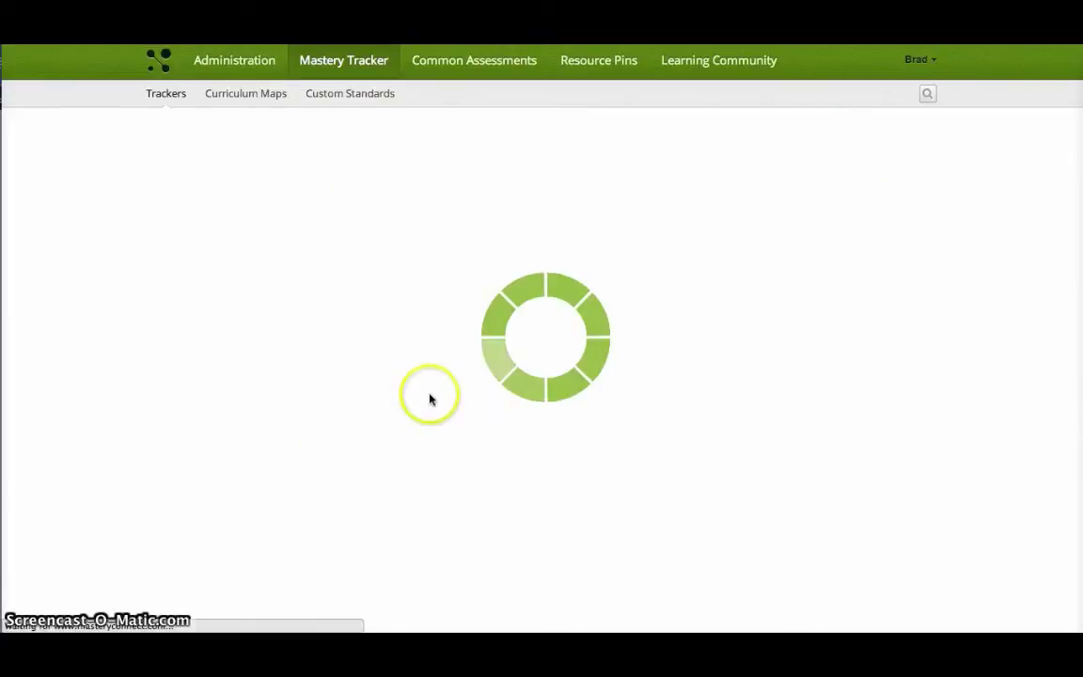
{"action": "left_click", "coordinate": [573, 310]}
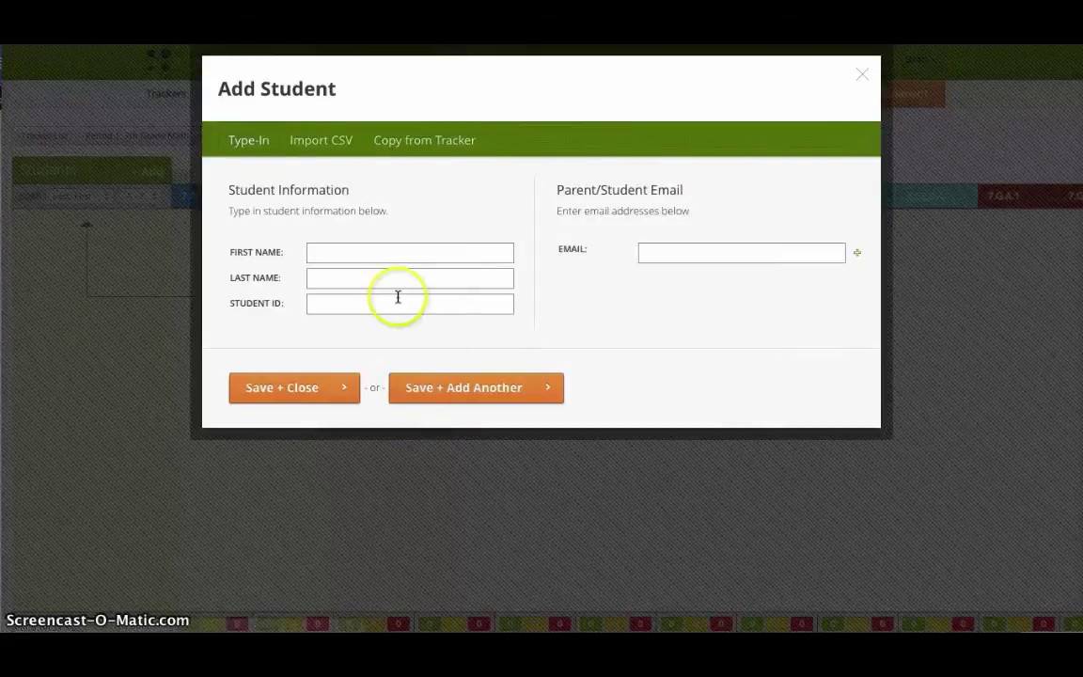
Step: Add student 'Test Student' with ID 1 to the tracker and save it
{"action": "left_click", "coordinate": [339, 254]}
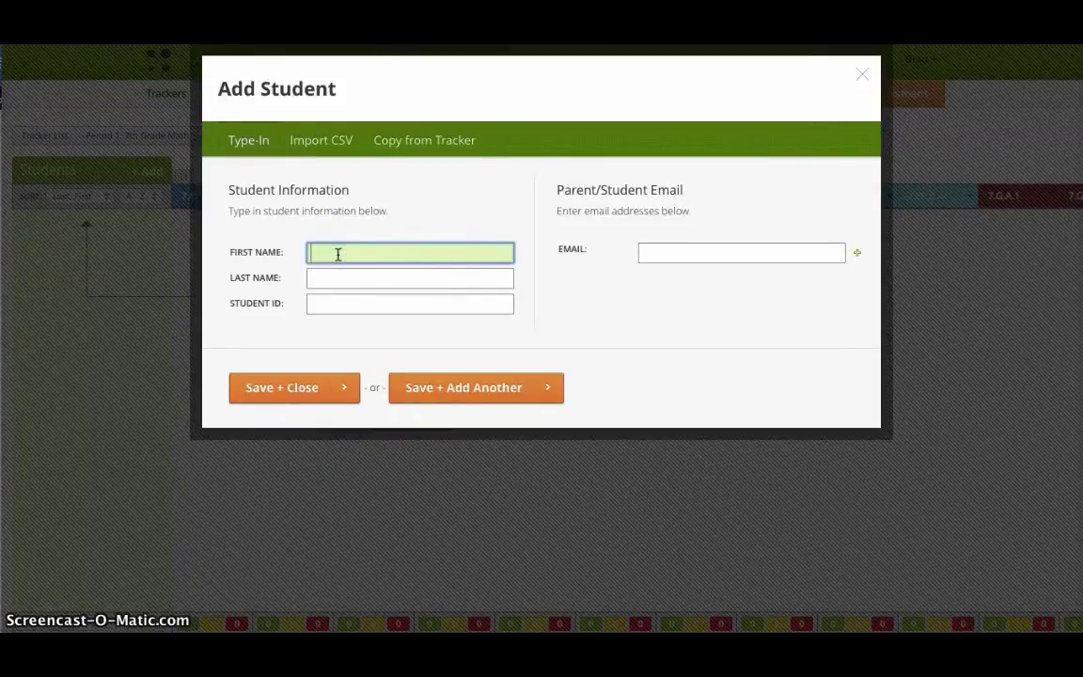
{"action": "type", "text": "Test"}
{"action": "key", "text": "Tab"}
{"action": "type", "text": "Student"}
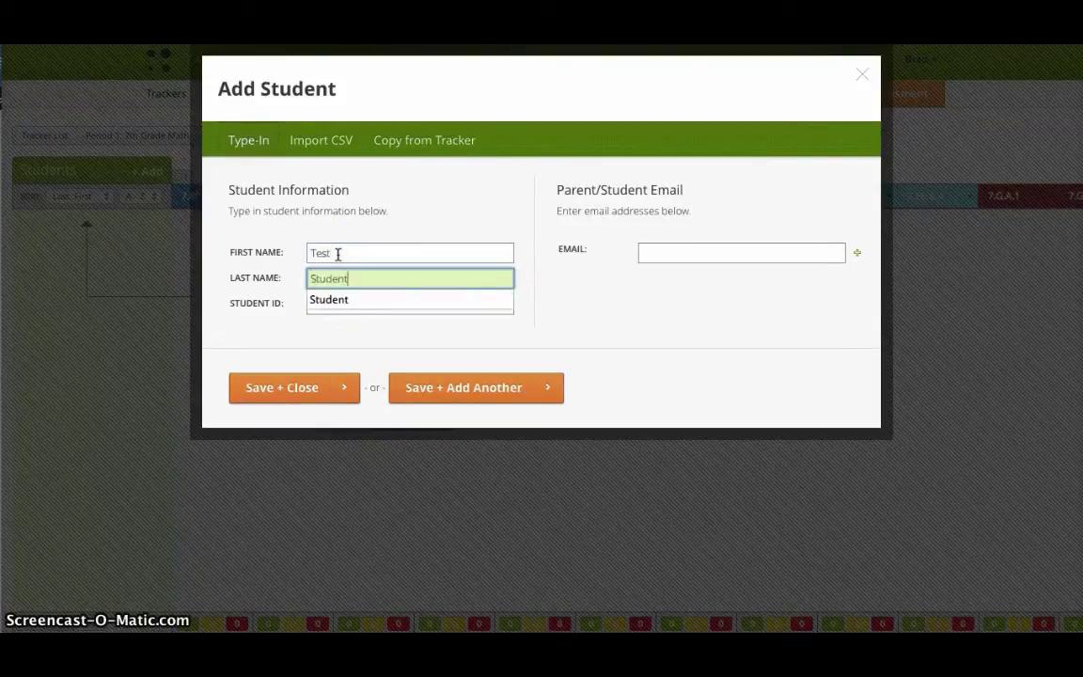
{"action": "key", "text": "Tab"}
{"action": "type", "text": "1"}
{"action": "left_click", "coordinate": [286, 390]}
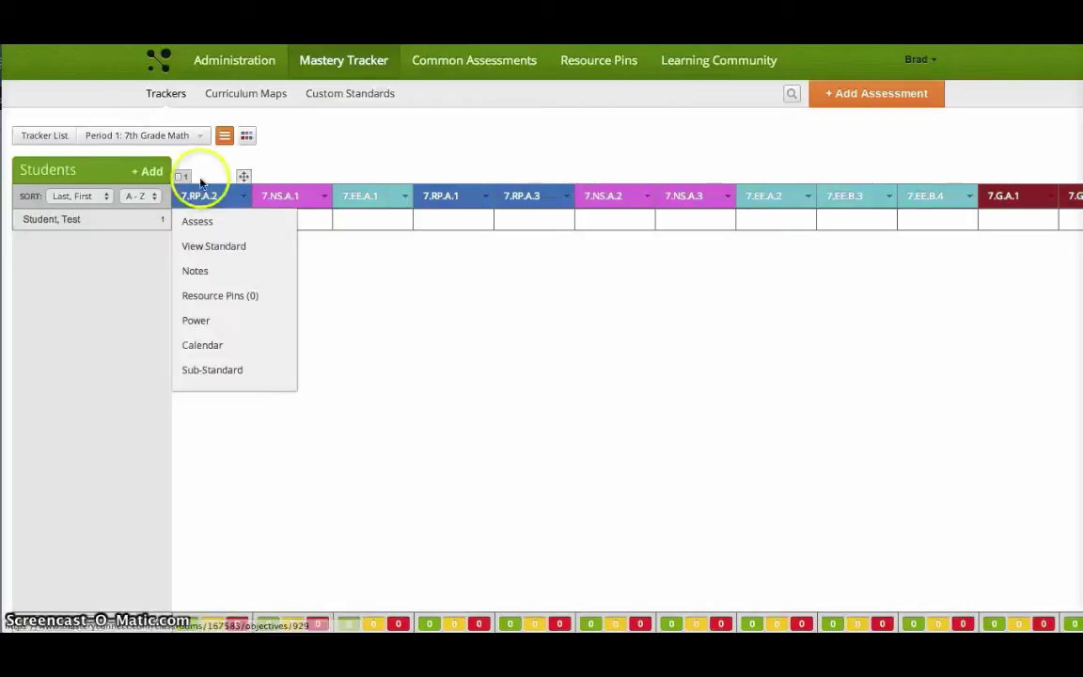
{"action": "mouse_move", "coordinate": [659, 206]}
{"action": "scroll", "coordinate": [628, 370], "scroll_direction": "right", "scroll_amount": 10}
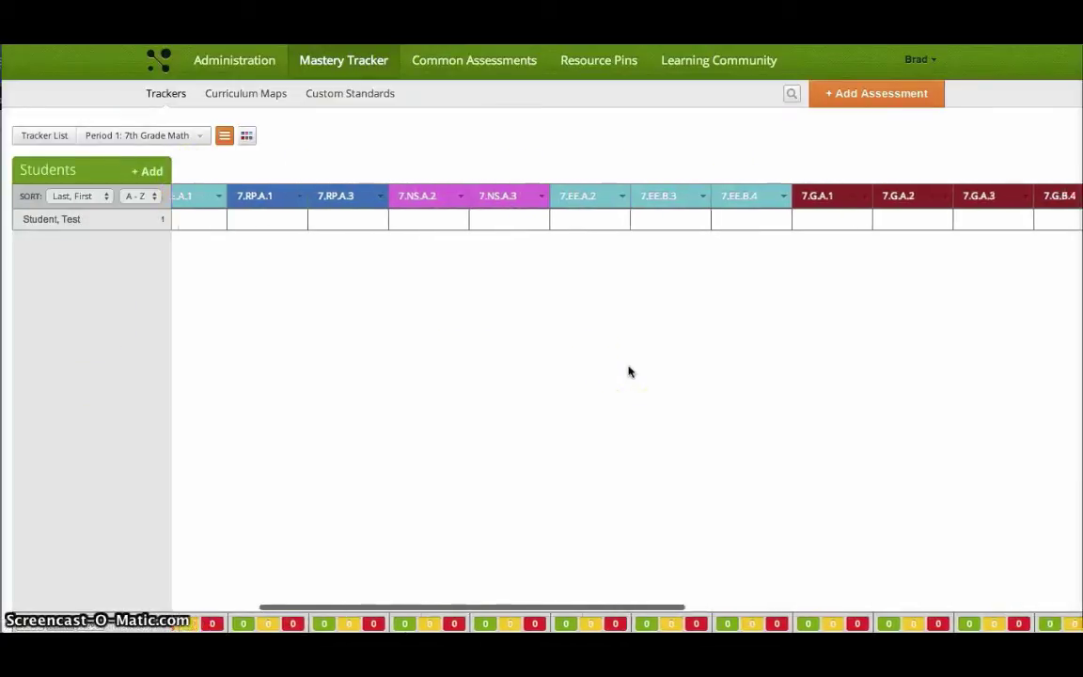
{"action": "scroll", "coordinate": [629, 371], "scroll_direction": "left", "scroll_amount": 10}
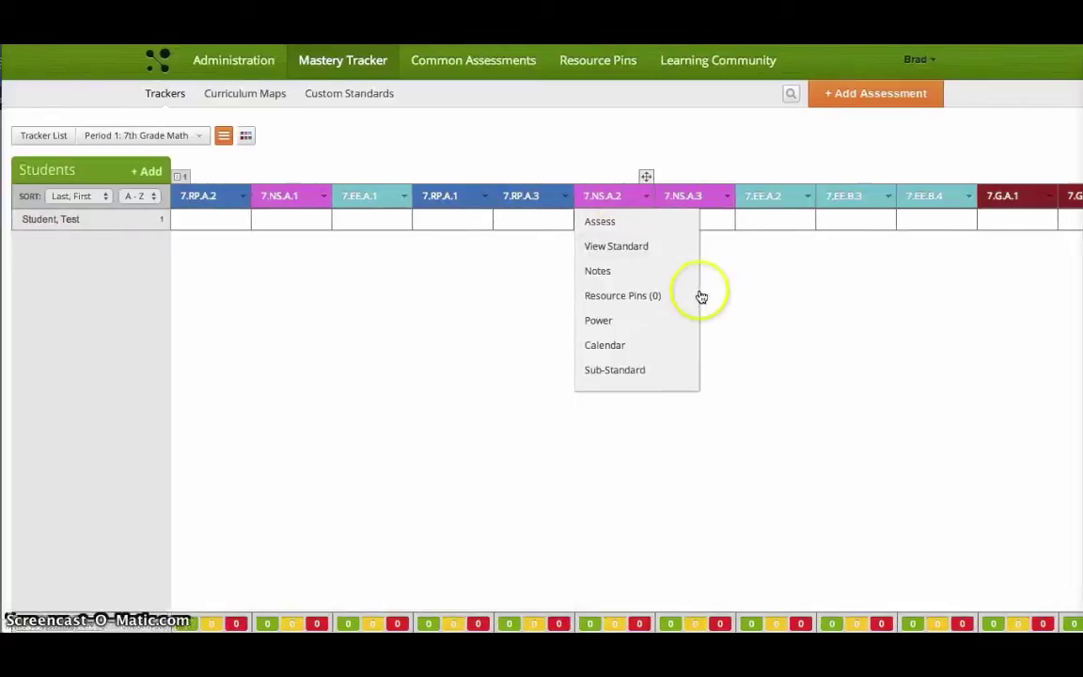
Step: Hide the RP, NS, EE, G and SP standard groups in the Period 1 tracker filter
{"action": "scroll", "coordinate": [871, 285], "scroll_direction": "right", "scroll_amount": 1}
{"action": "mouse_move", "coordinate": [404, 160]}
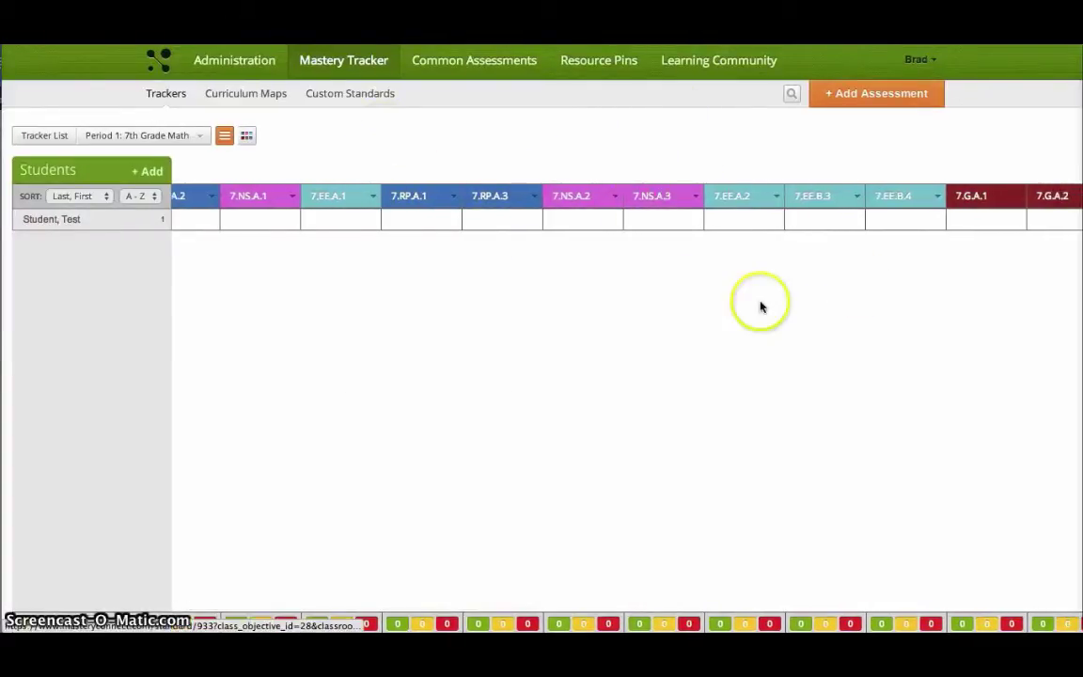
{"action": "scroll", "coordinate": [847, 296], "scroll_direction": "right", "scroll_amount": 4}
{"action": "scroll", "coordinate": [559, 305], "scroll_direction": "left", "scroll_amount": 5}
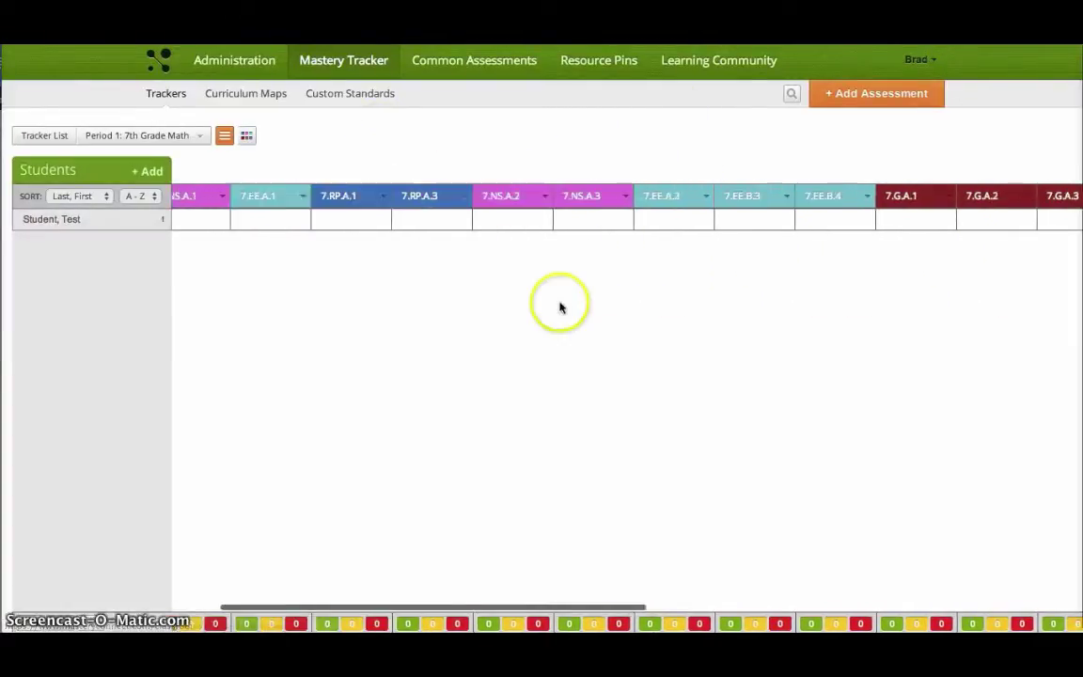
{"action": "left_click", "coordinate": [247, 136]}
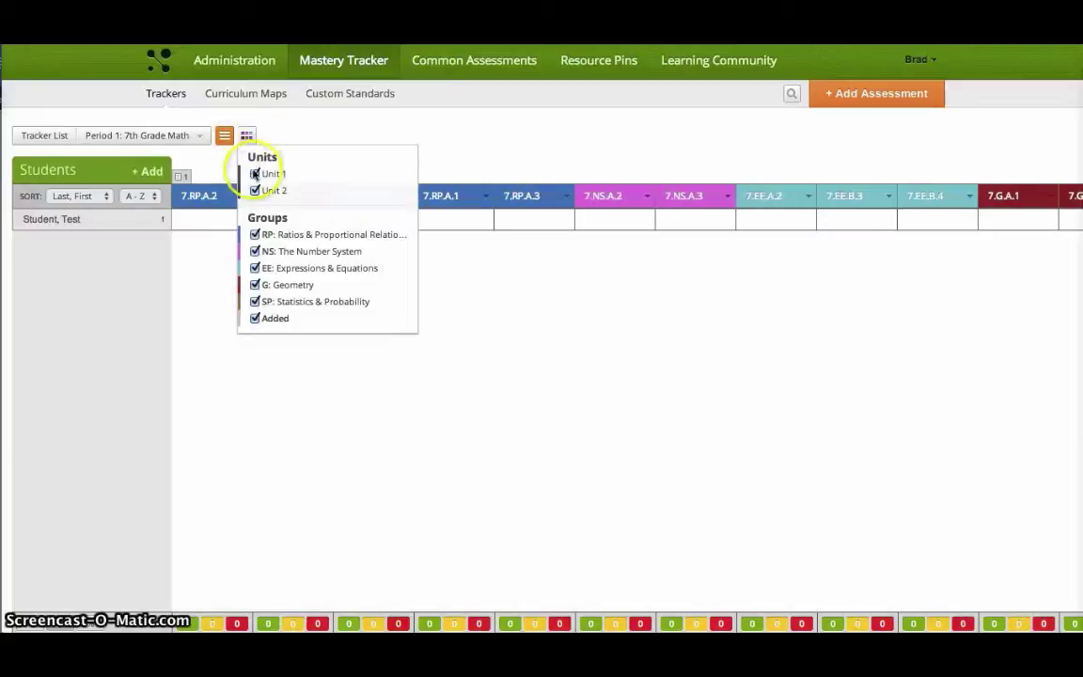
{"action": "left_click", "coordinate": [255, 235]}
{"action": "left_click", "coordinate": [255, 252]}
{"action": "left_click", "coordinate": [255, 268]}
{"action": "left_click", "coordinate": [255, 284]}
{"action": "left_click", "coordinate": [255, 301]}
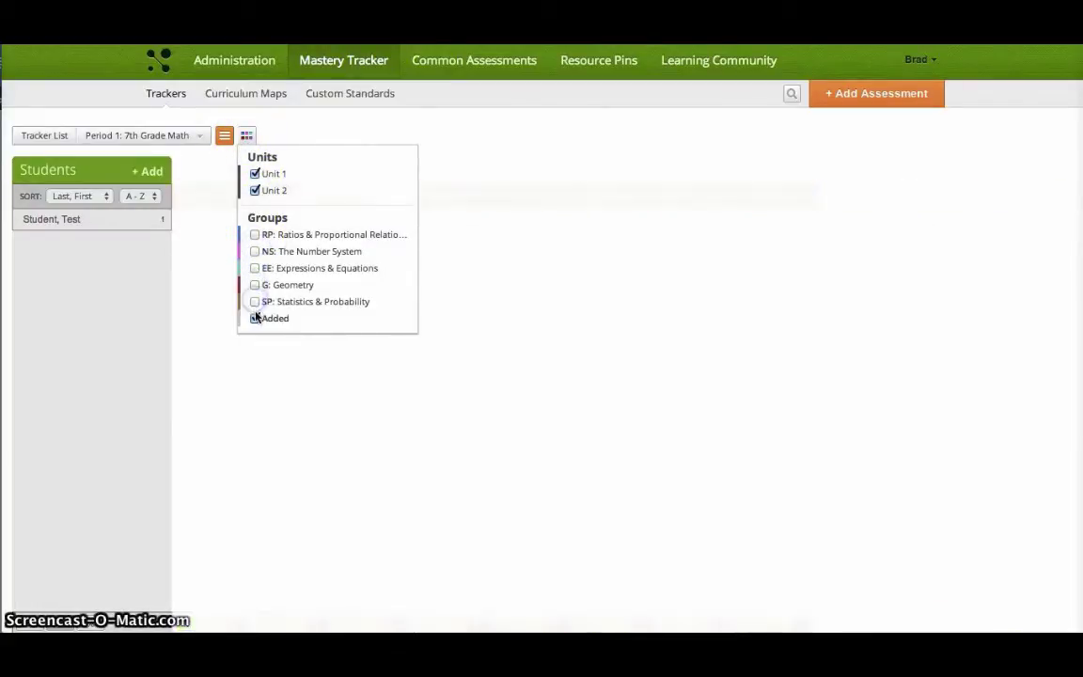
Step: Show only the Unit 1 and Unit 2 standards in the tracker
{"action": "left_click", "coordinate": [254, 174]}
{"action": "left_click", "coordinate": [247, 136]}
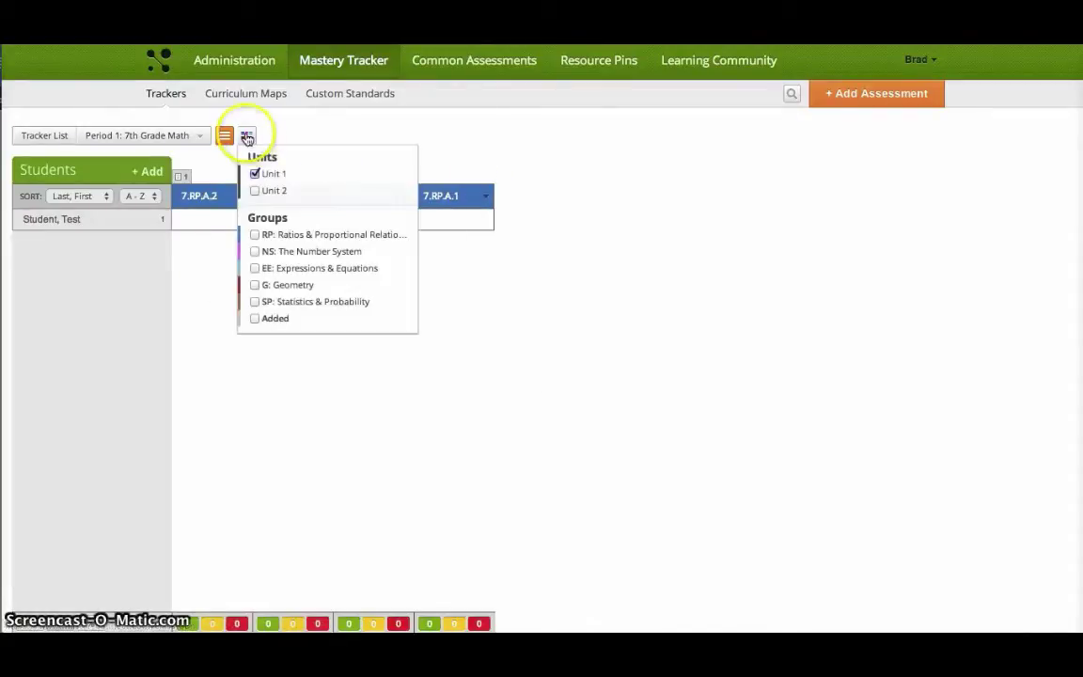
{"action": "left_click", "coordinate": [256, 191]}
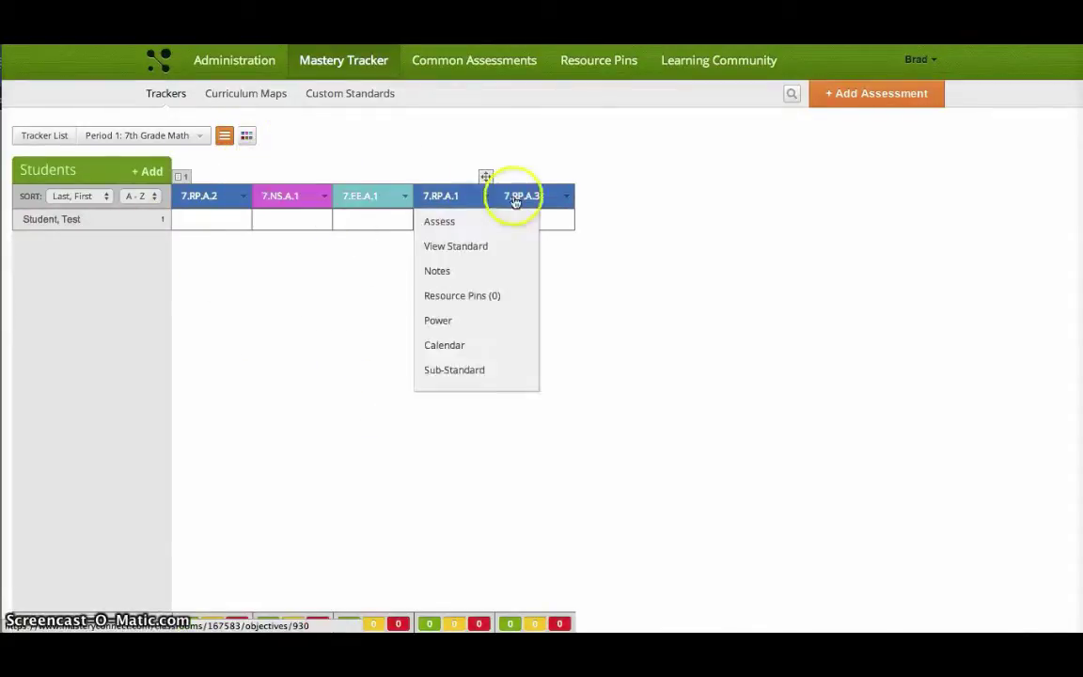
{"action": "mouse_move", "coordinate": [181, 177]}
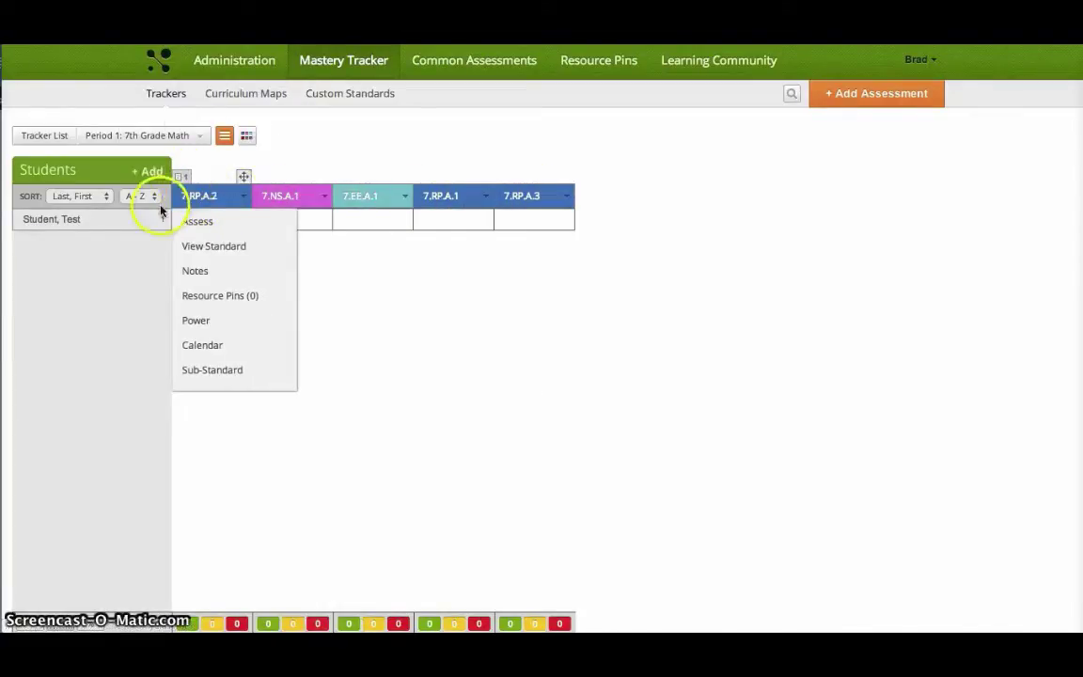
Step: Start assessing 7.RP.A.2, view the QC 5.5 test ID, and generate its bubble sheets
{"action": "left_click", "coordinate": [206, 223]}
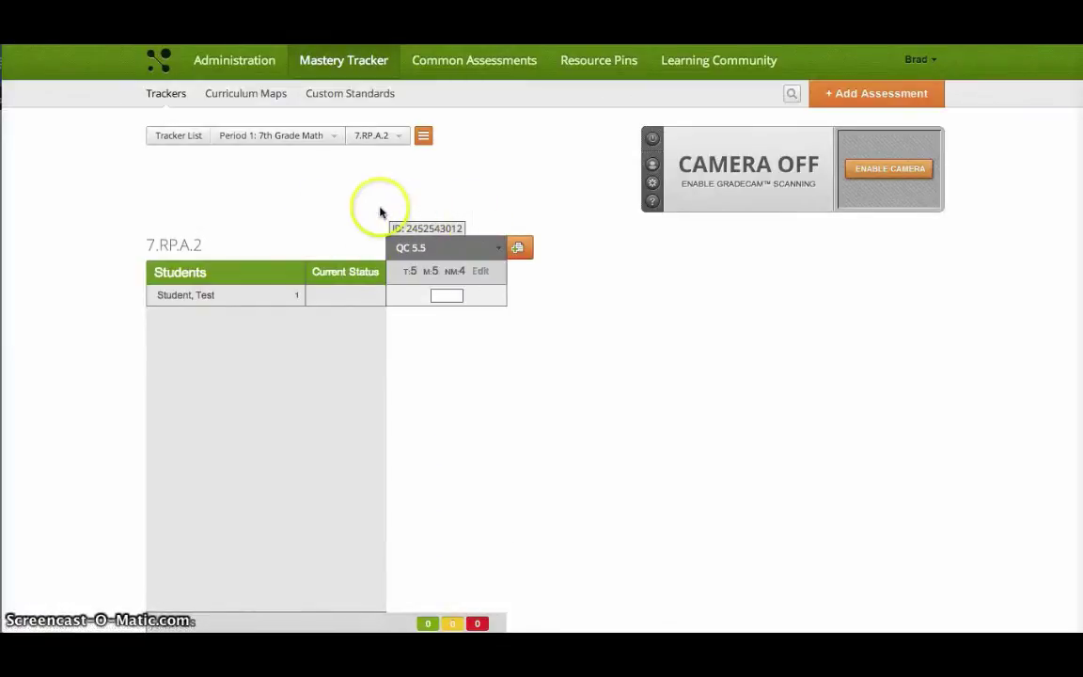
{"action": "mouse_move", "coordinate": [425, 230]}
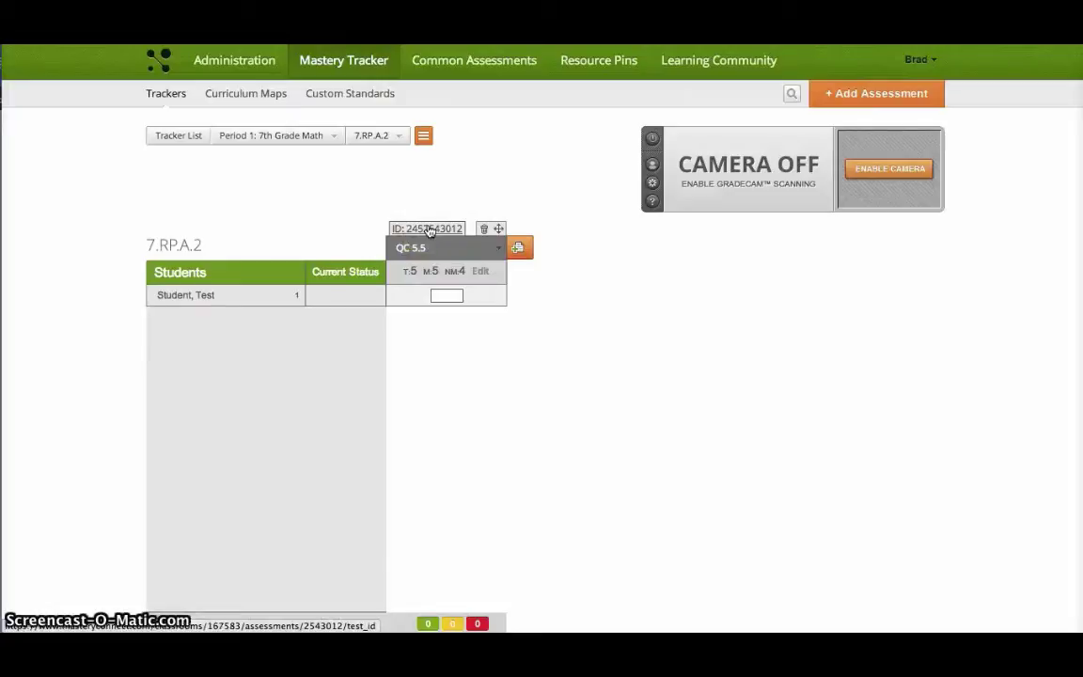
{"action": "left_click", "coordinate": [434, 231]}
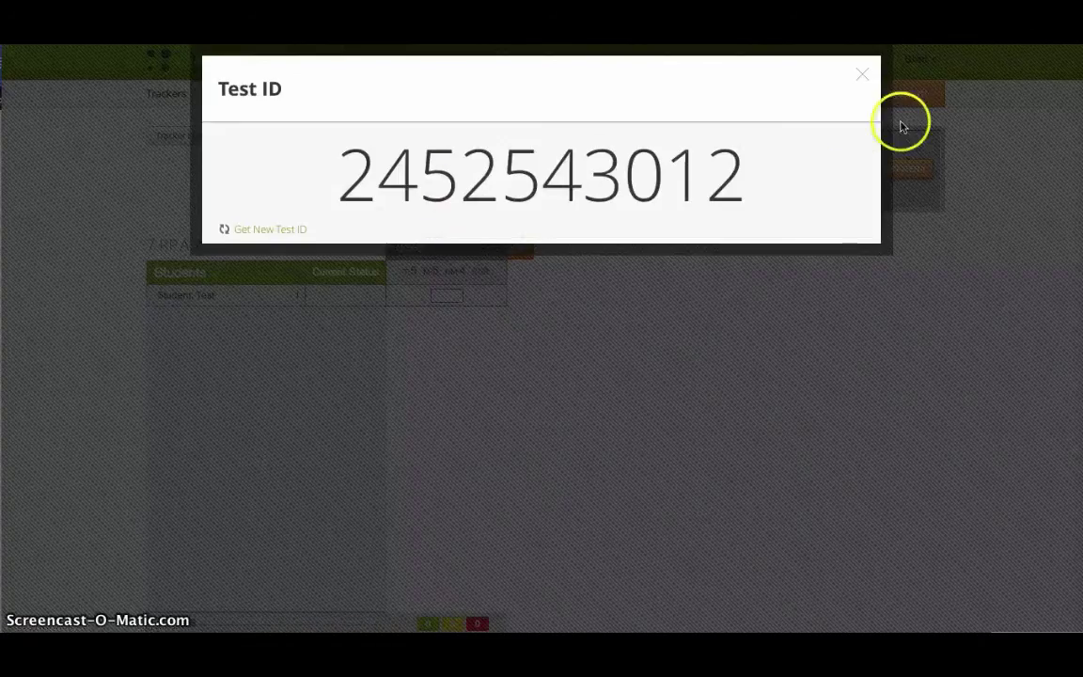
{"action": "left_click", "coordinate": [863, 76]}
{"action": "left_click", "coordinate": [434, 248]}
{"action": "left_click", "coordinate": [435, 247]}
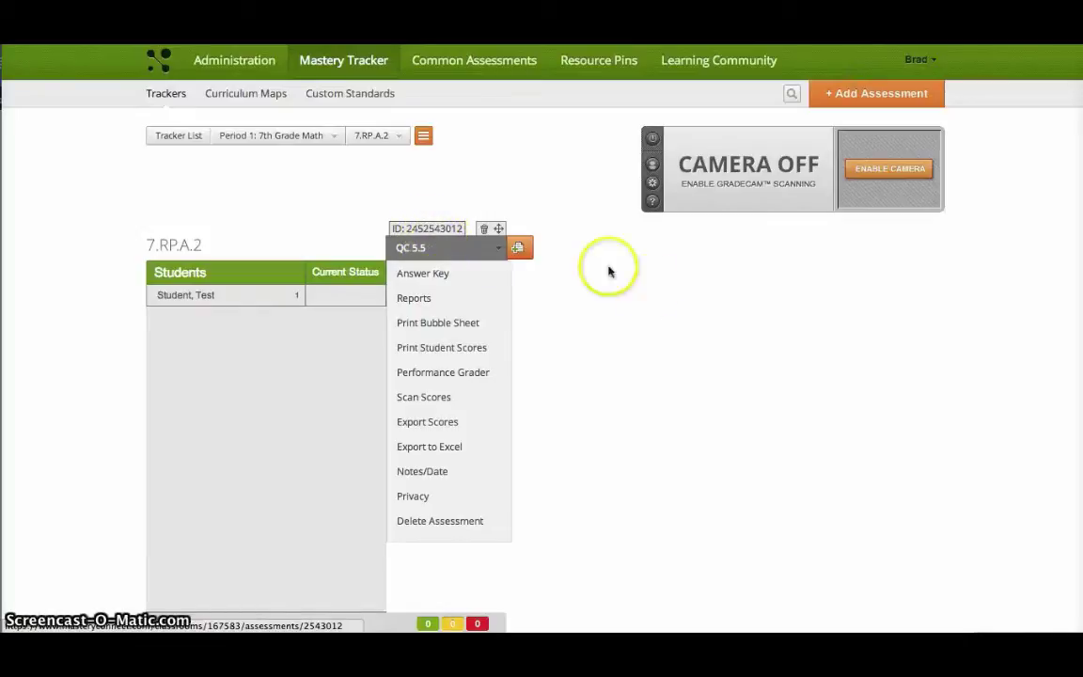
{"action": "left_click", "coordinate": [442, 247]}
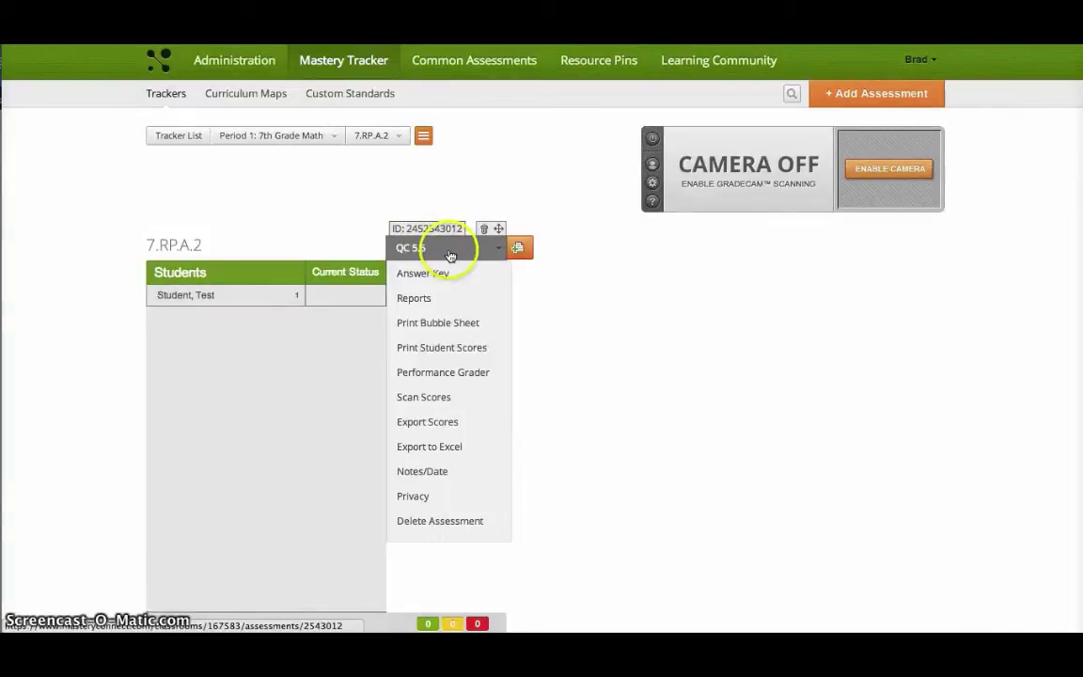
{"action": "left_click", "coordinate": [457, 325]}
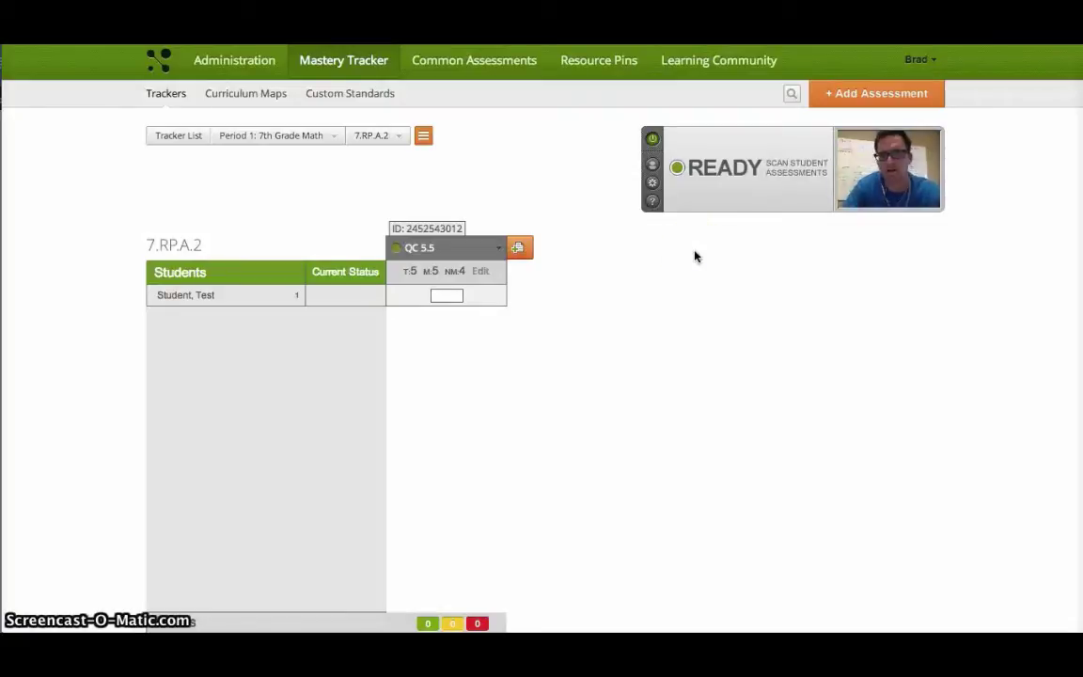
Step: Enter a score of 4 for the test student on QC 5.5
{"action": "left_click", "coordinate": [447, 296]}
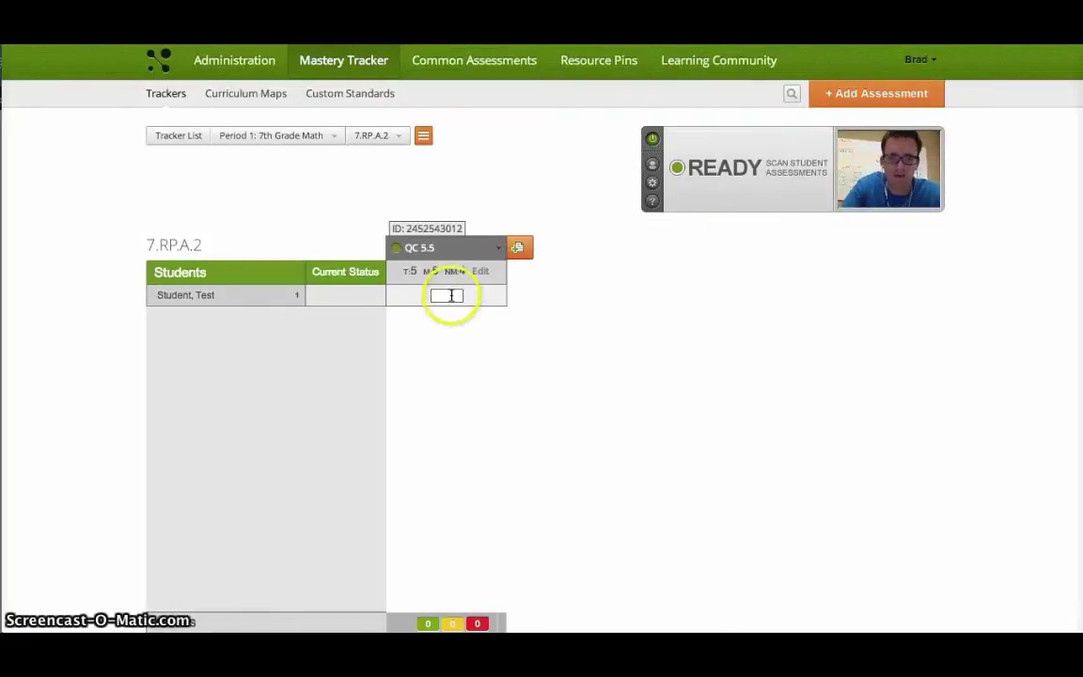
{"action": "type", "text": "4"}
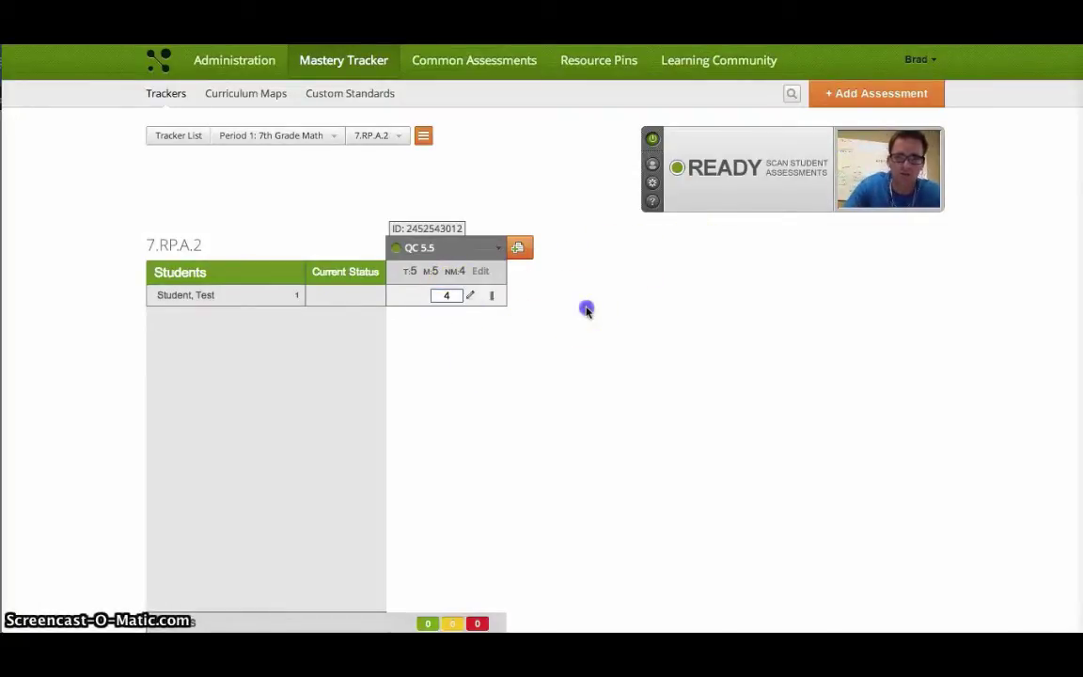
{"action": "left_click", "coordinate": [467, 295]}
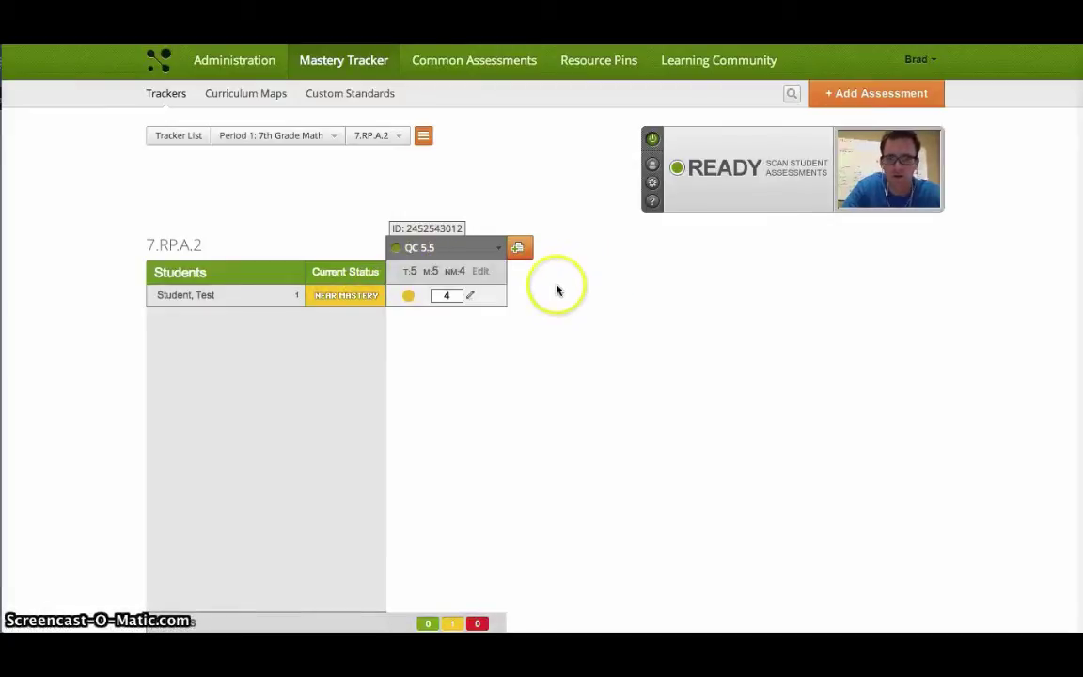
Step: Change the test student's QC 5.5 answers for questions 1, 2 and 3
{"action": "left_click", "coordinate": [513, 314]}
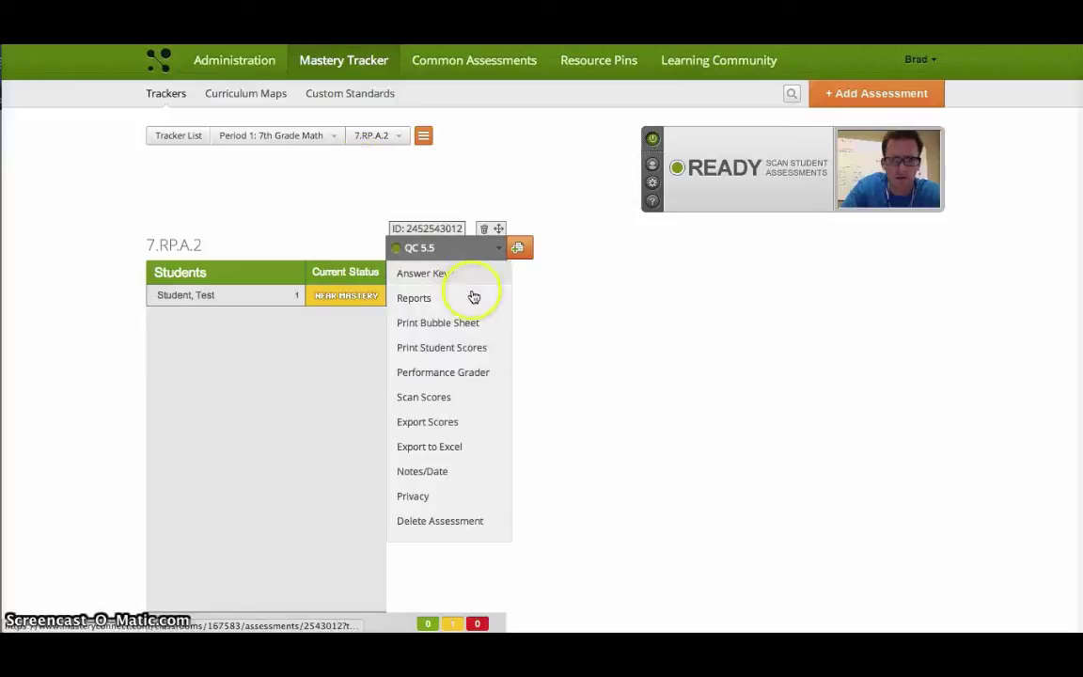
{"action": "left_click", "coordinate": [470, 295]}
{"action": "left_click", "coordinate": [397, 198]}
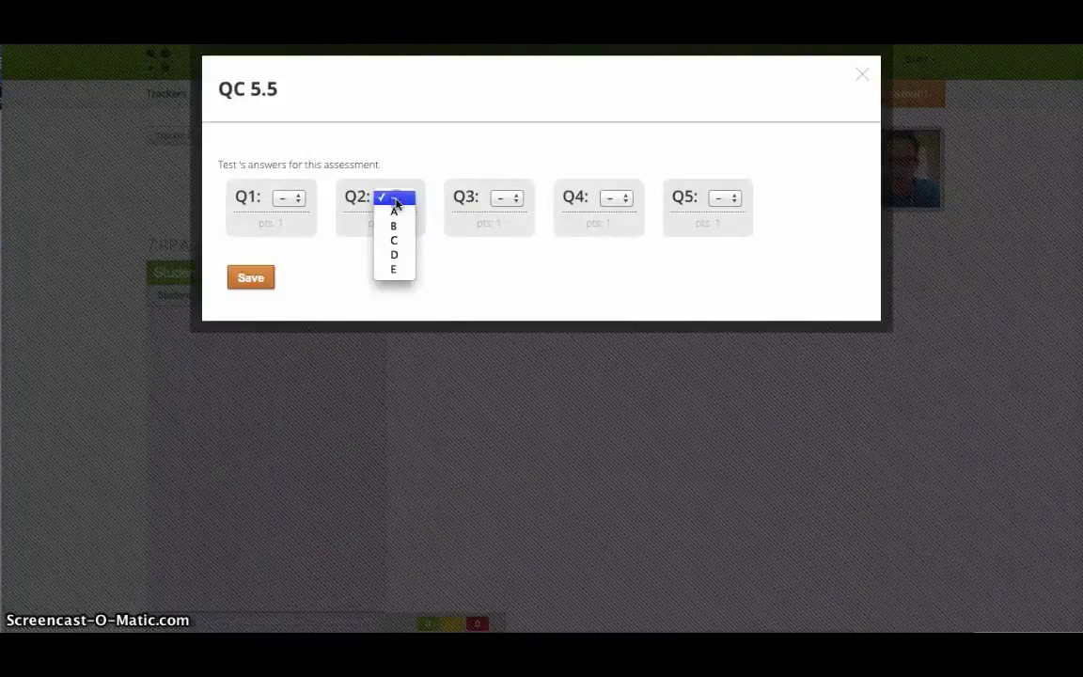
{"action": "left_click", "coordinate": [299, 201]}
{"action": "left_click", "coordinate": [295, 201]}
{"action": "left_click", "coordinate": [296, 201]}
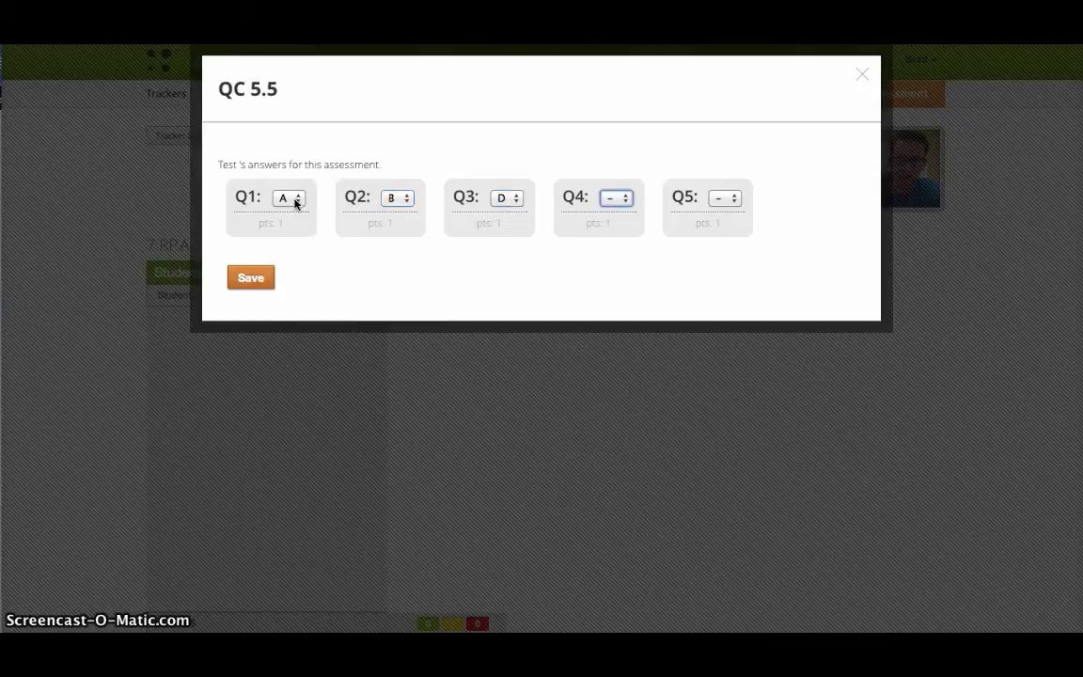
Step: Save the updated answers, dropping the score to 3, and return to the trackers list
{"action": "left_click", "coordinate": [249, 279]}
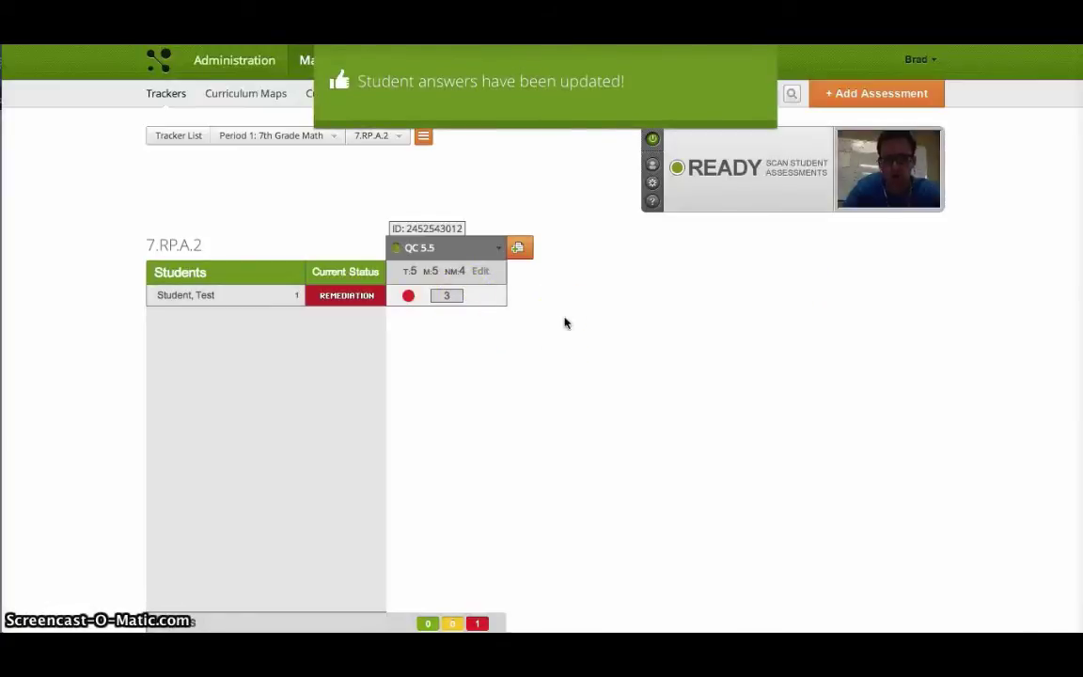
{"action": "left_click", "coordinate": [267, 141]}
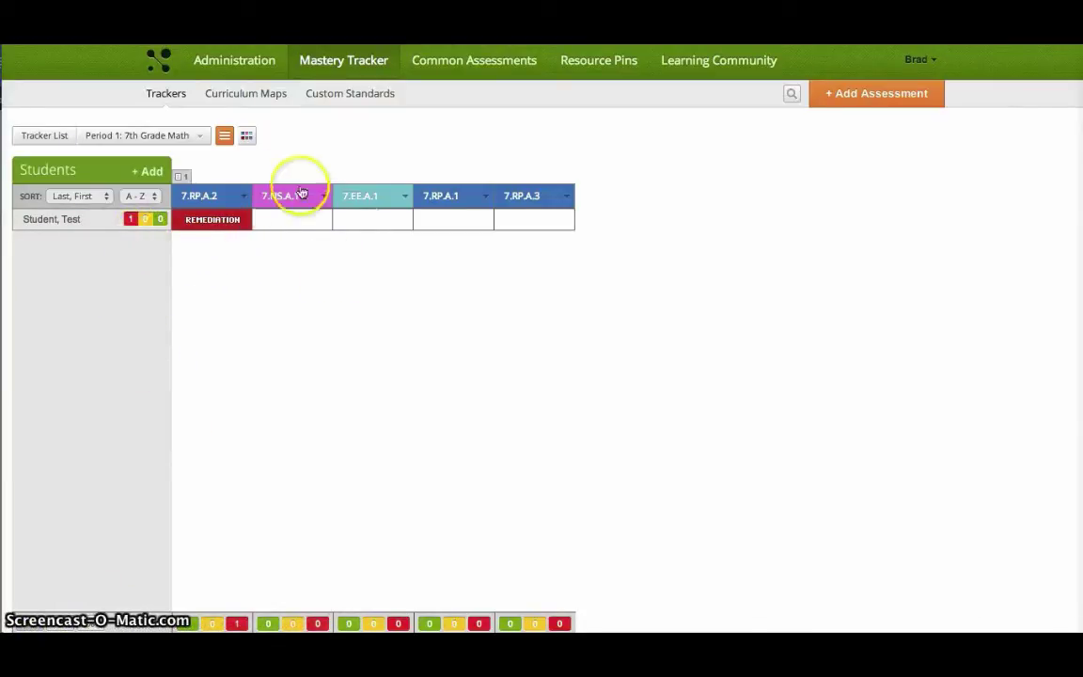
{"action": "left_click", "coordinate": [176, 95]}
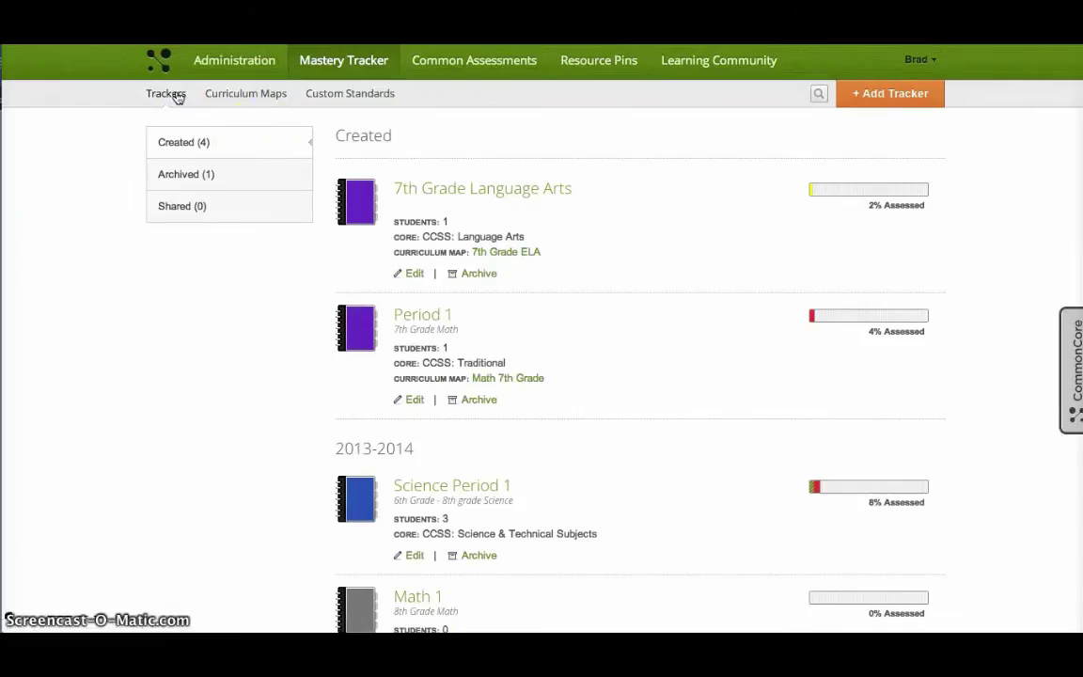
Step: In Science Period 1, mark the second student's RST.6-8.3 as Remediation, then go back to Trackers
{"action": "scroll", "coordinate": [485, 357], "scroll_direction": "down", "scroll_amount": 1}
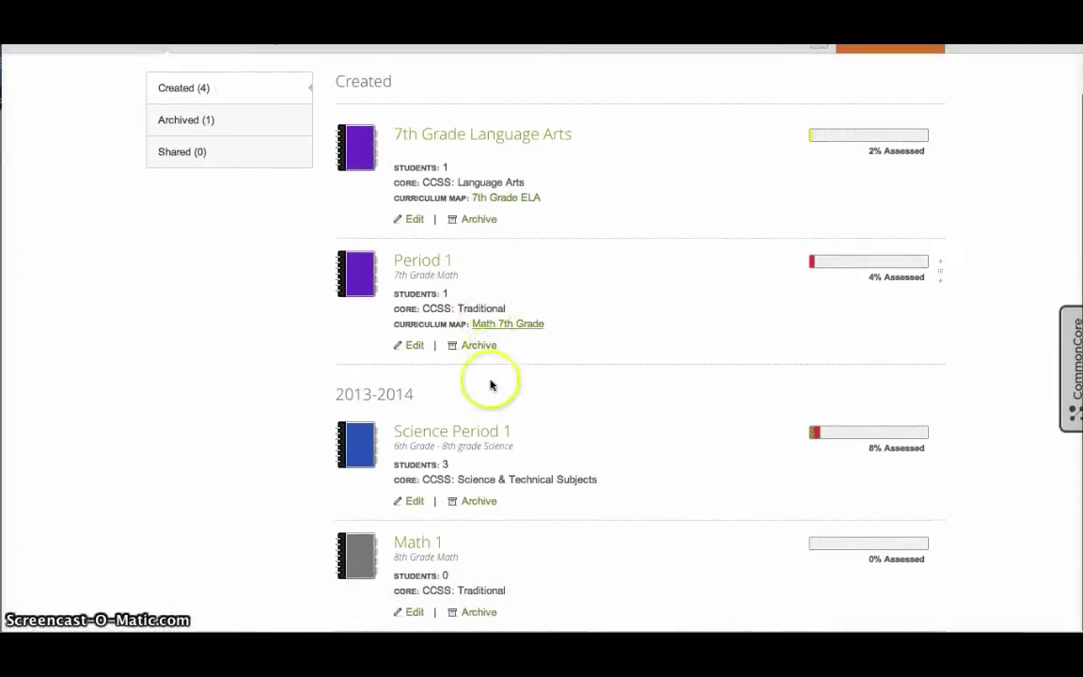
{"action": "left_click", "coordinate": [451, 435]}
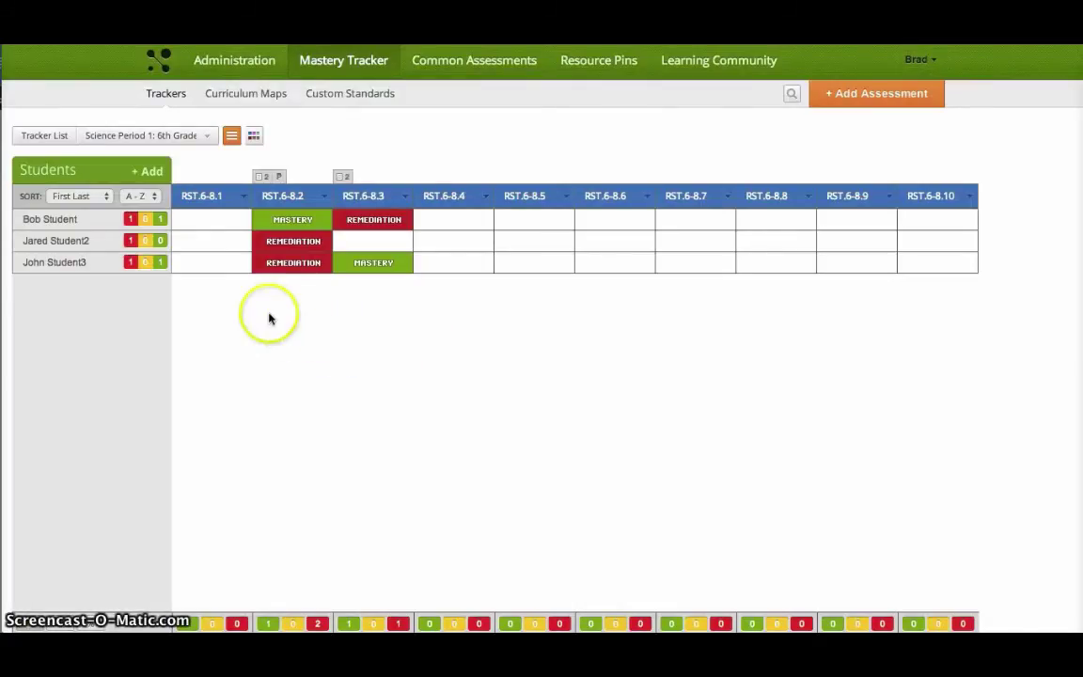
{"action": "left_click", "coordinate": [268, 183]}
{"action": "left_click", "coordinate": [271, 193]}
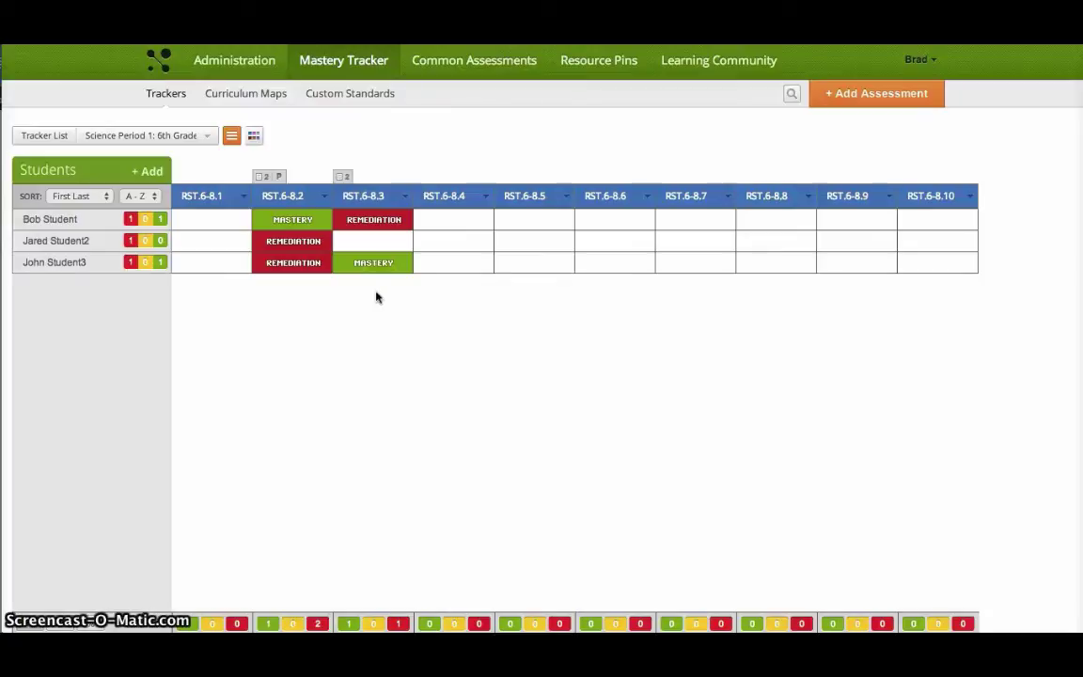
{"action": "left_click", "coordinate": [374, 241]}
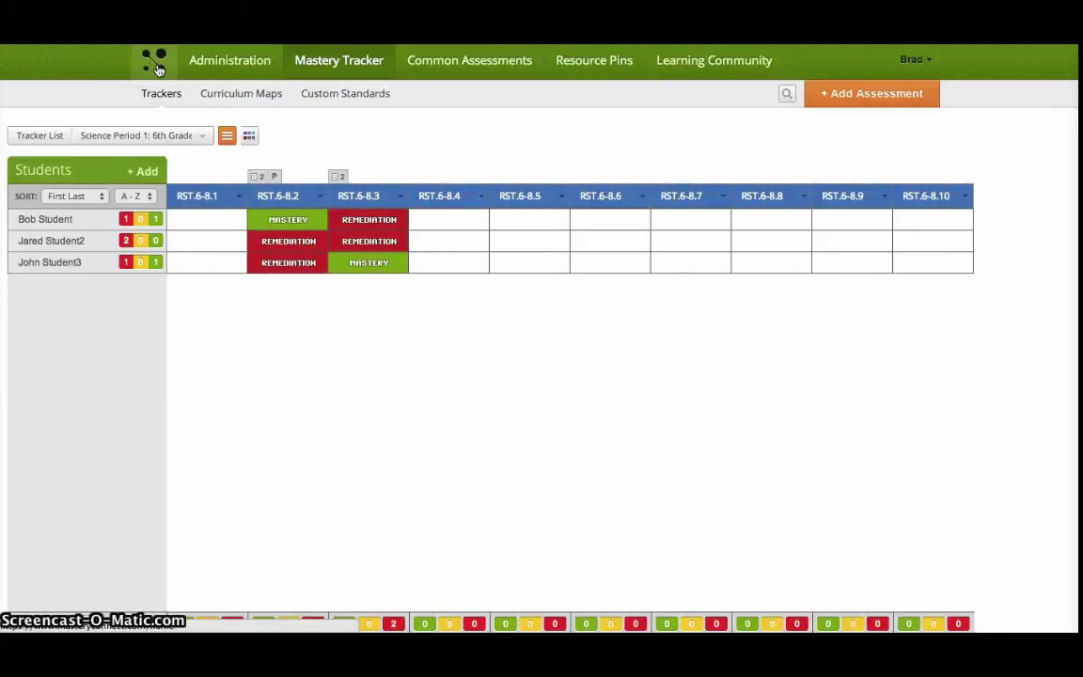
{"action": "left_click", "coordinate": [244, 95]}
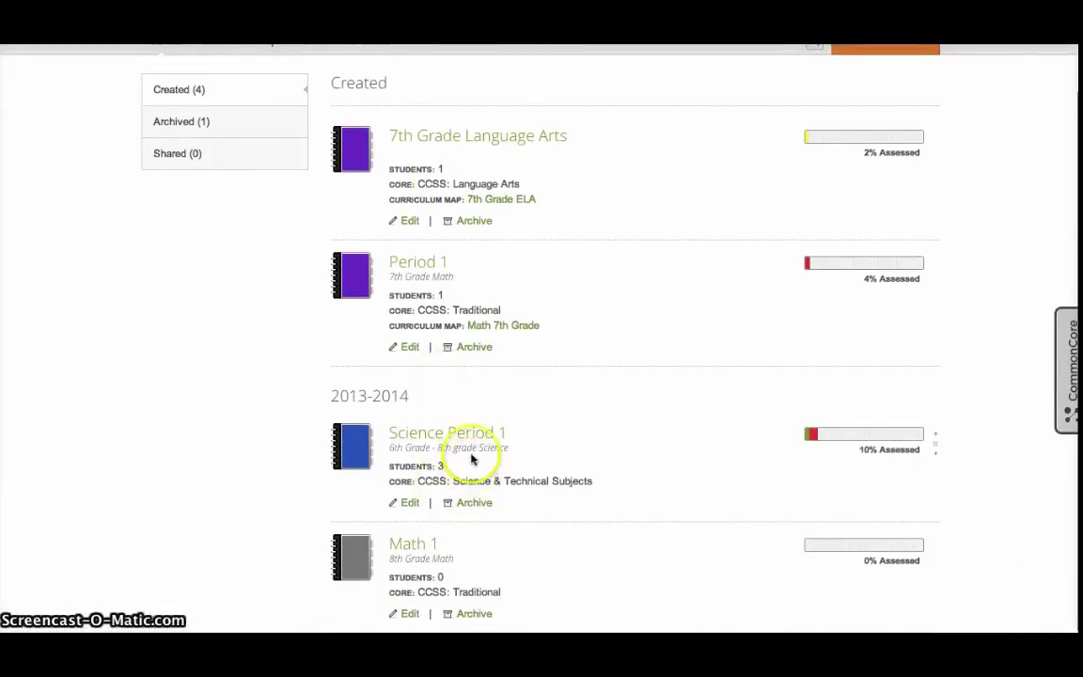
Step: Go from the trackers list to the News Feed home page via the MasteryConnect logo
{"action": "scroll", "coordinate": [472, 458], "scroll_direction": "up", "scroll_amount": 1}
{"action": "scroll", "coordinate": [472, 458], "scroll_direction": "down", "scroll_amount": 1}
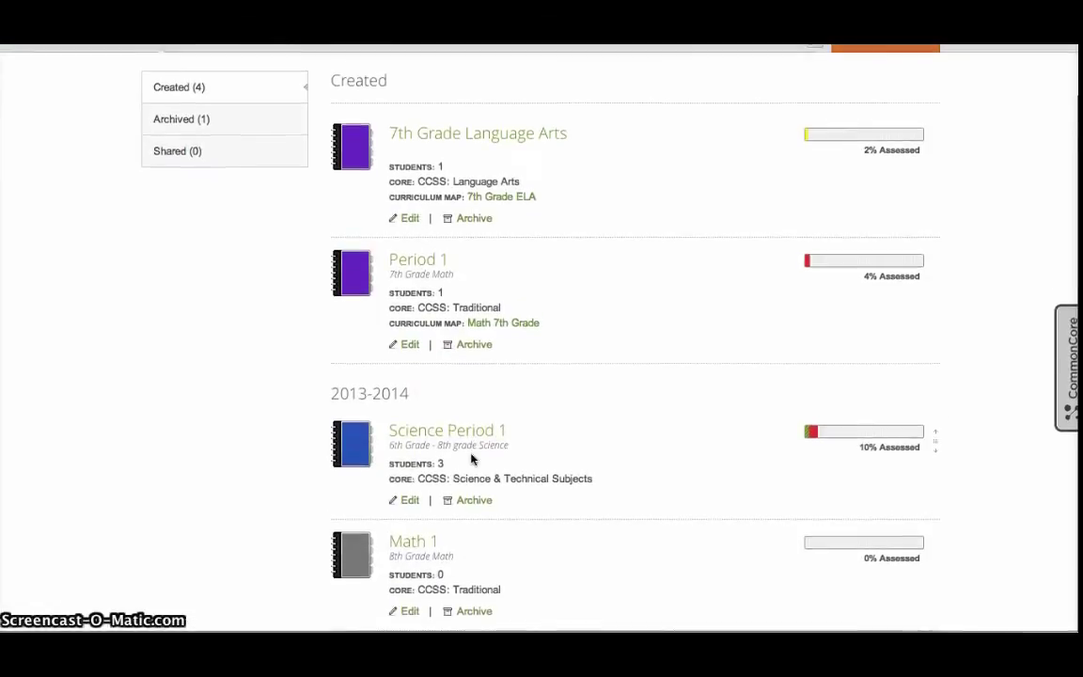
{"action": "scroll", "coordinate": [472, 458], "scroll_direction": "up", "scroll_amount": 1}
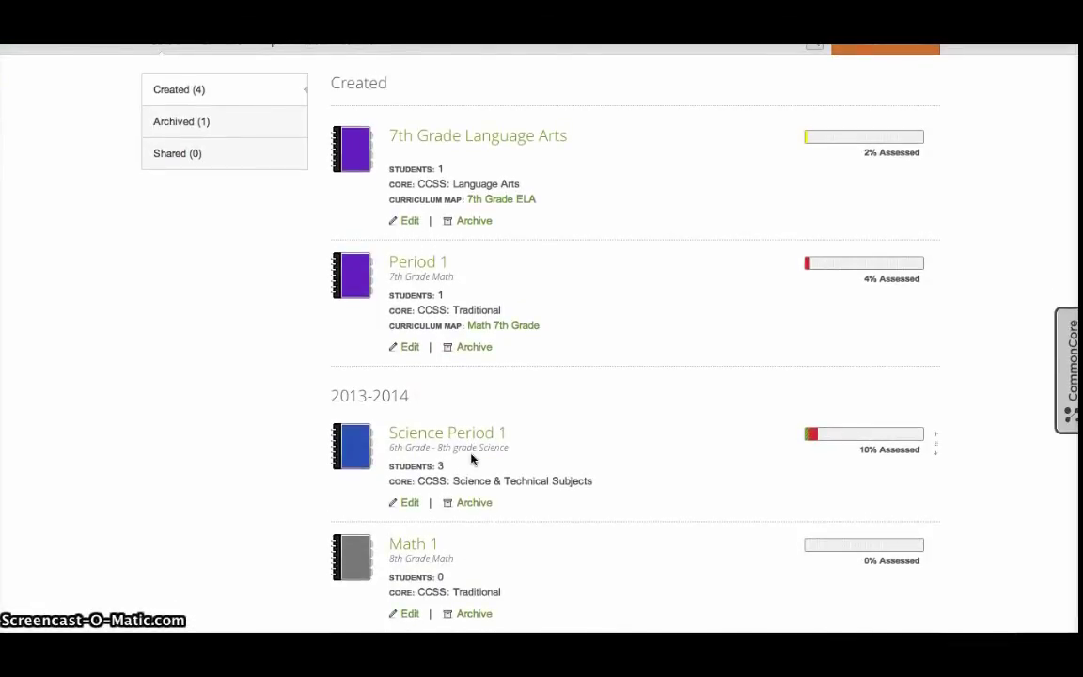
{"action": "scroll", "coordinate": [472, 458], "scroll_direction": "up", "scroll_amount": 1}
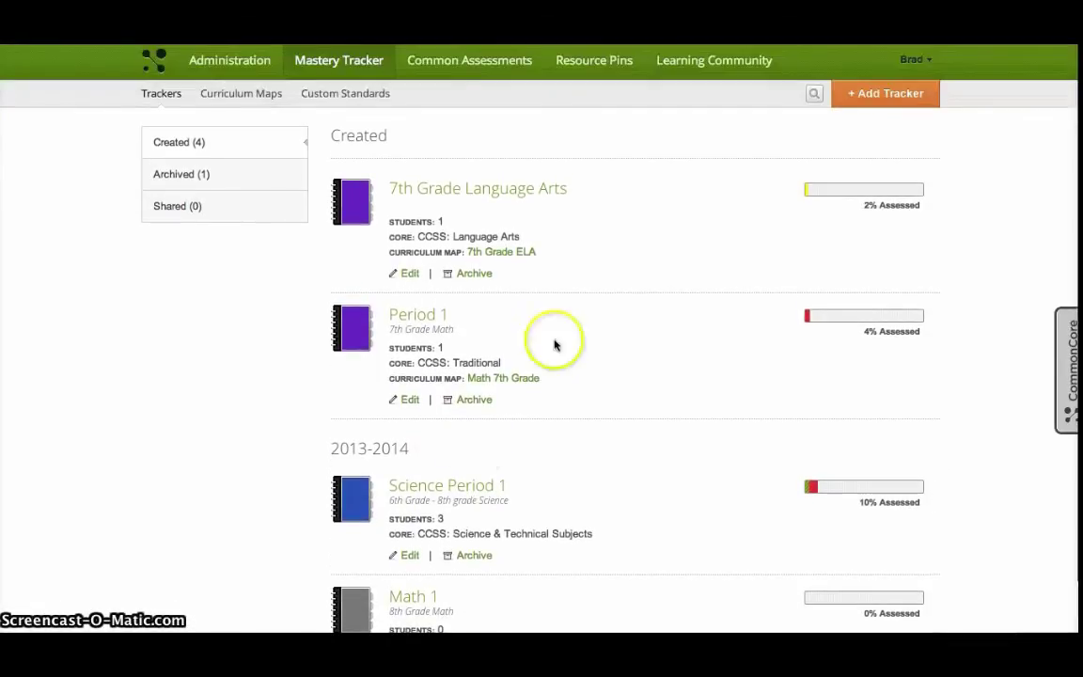
{"action": "left_click", "coordinate": [157, 66]}
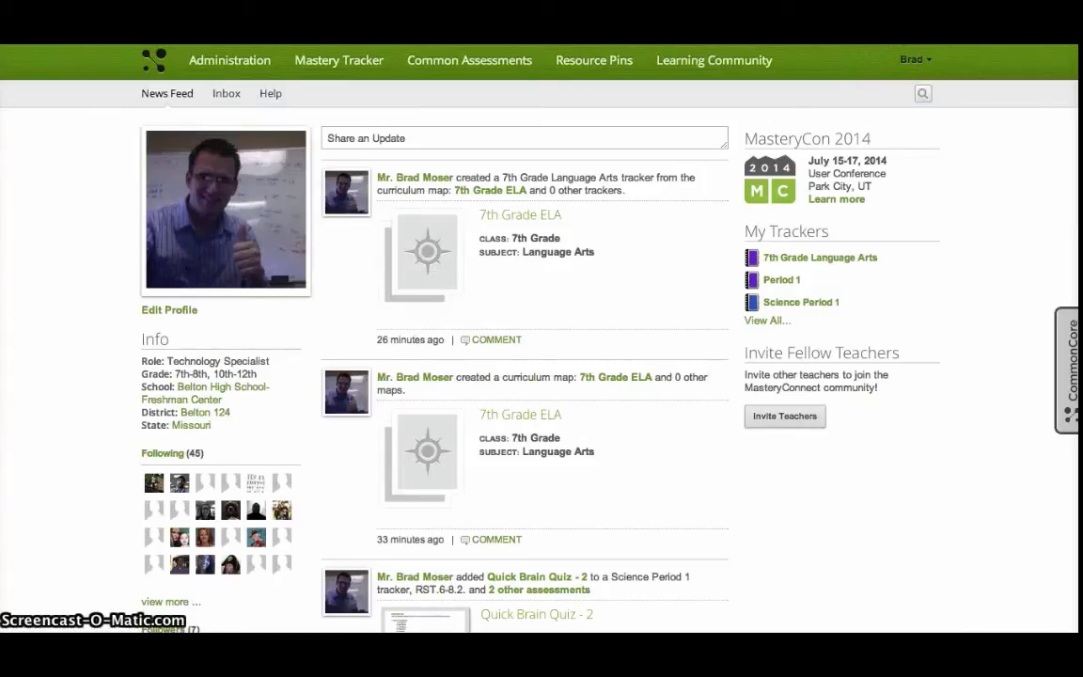